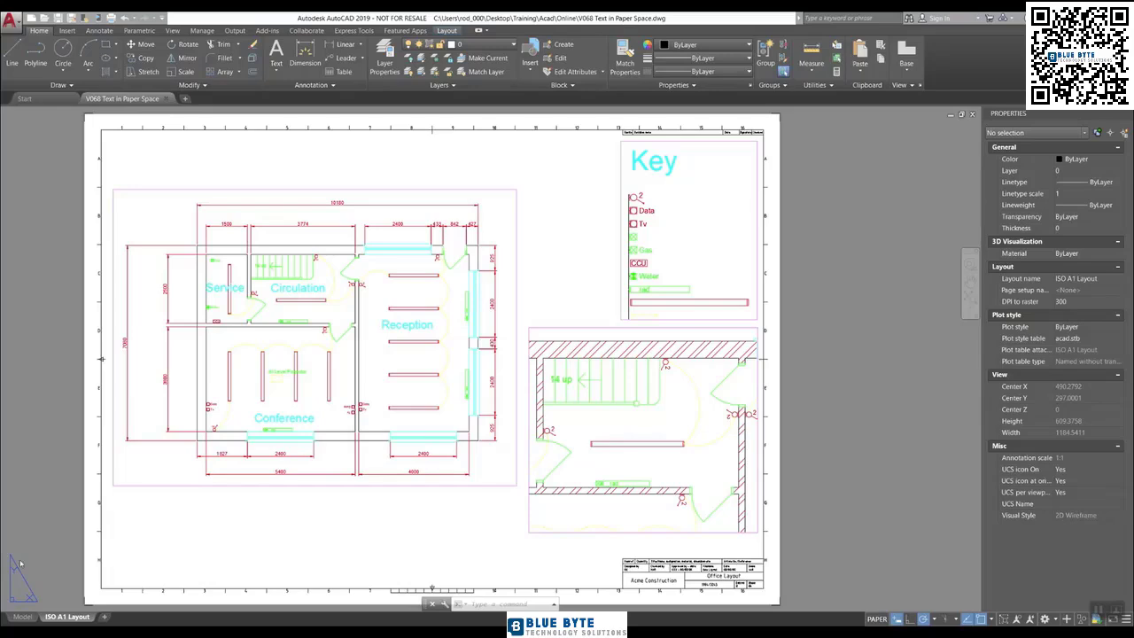
# Step: Switch from the ISO A1 Layout sheet to model space to view the office floor plan
pyautogui.click(27, 618)
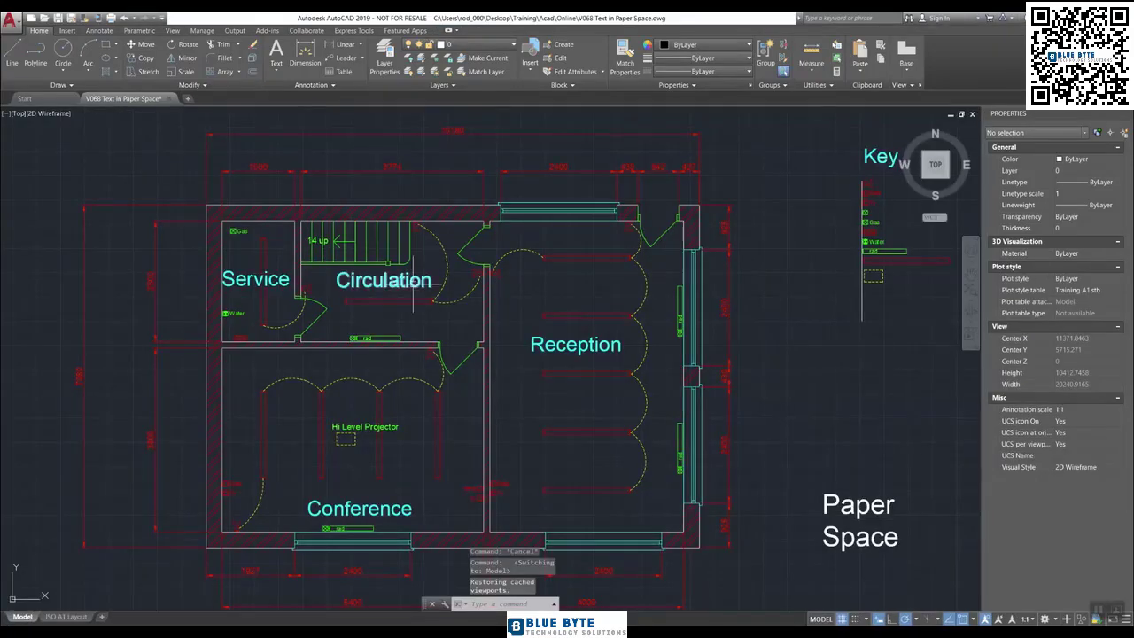
# Step: Freeze the Text 6.0 layer of the Circulation label in all viewports
pyautogui.click(413, 285)
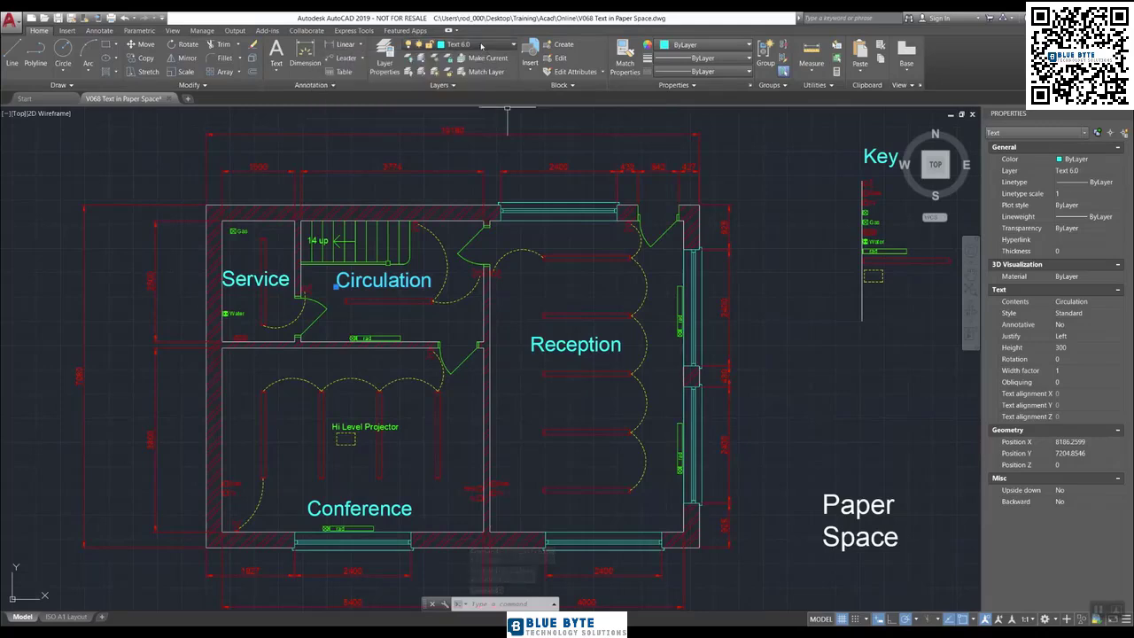
pyautogui.click(481, 45)
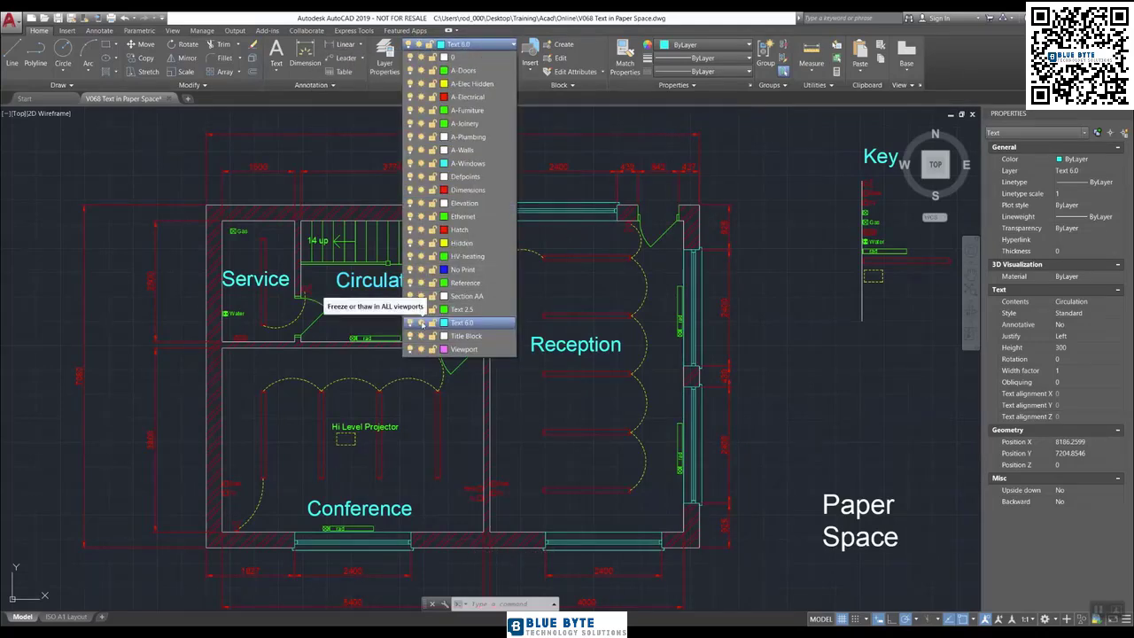
pyautogui.click(422, 322)
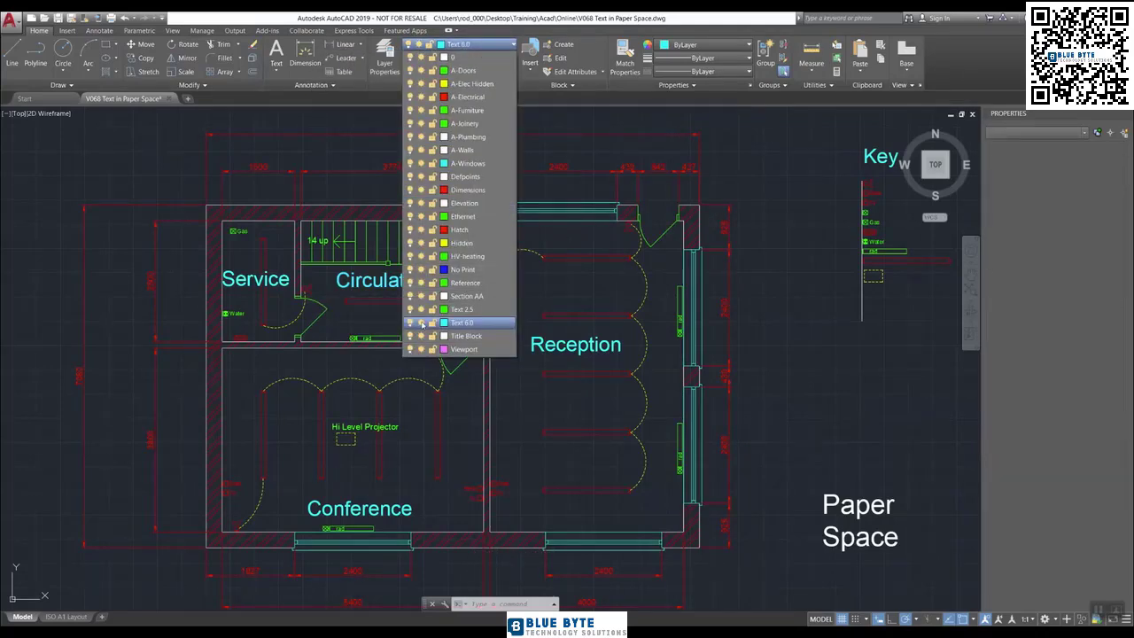
pyautogui.click(785, 134)
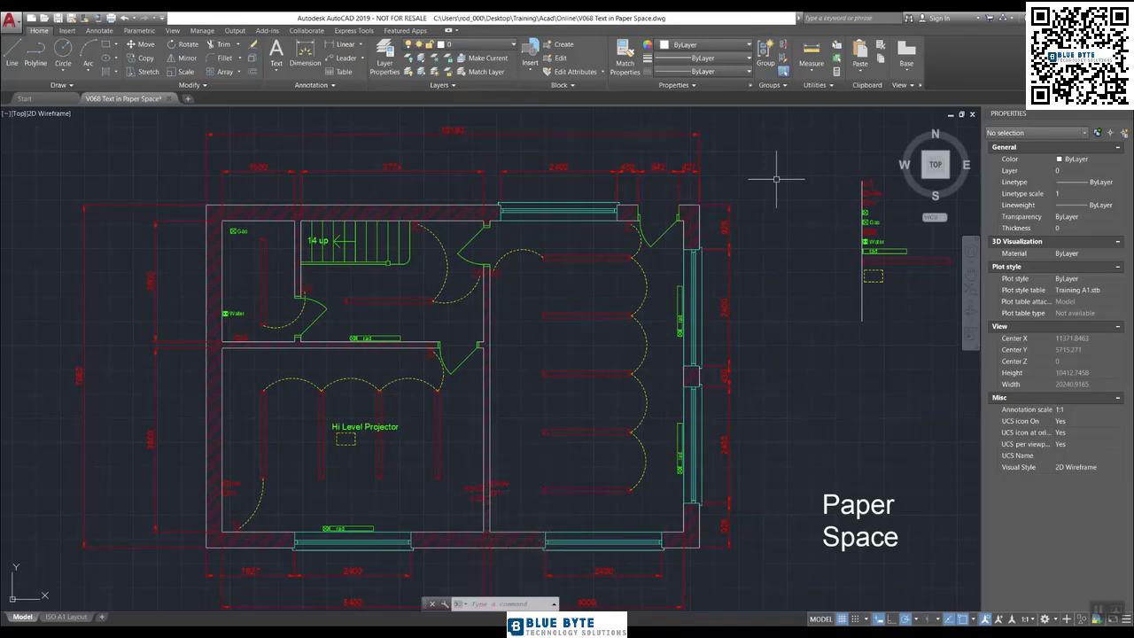
# Step: Window-select both Paper Space text objects and delete them
pyautogui.click(921, 562)
pyautogui.click(809, 457)
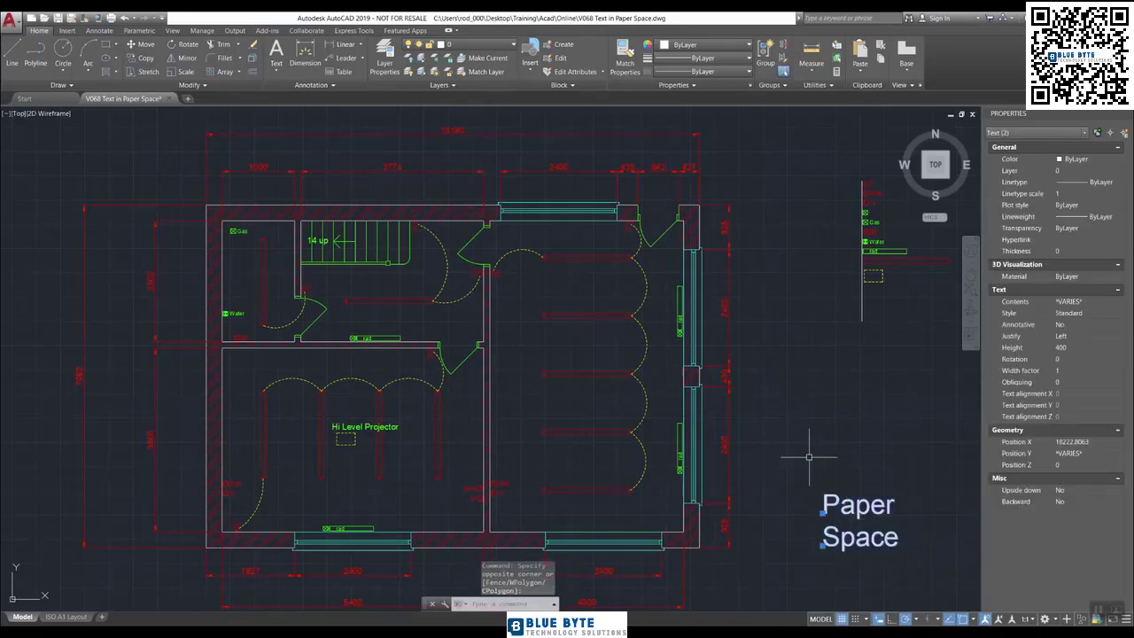
pyautogui.press('Delete')
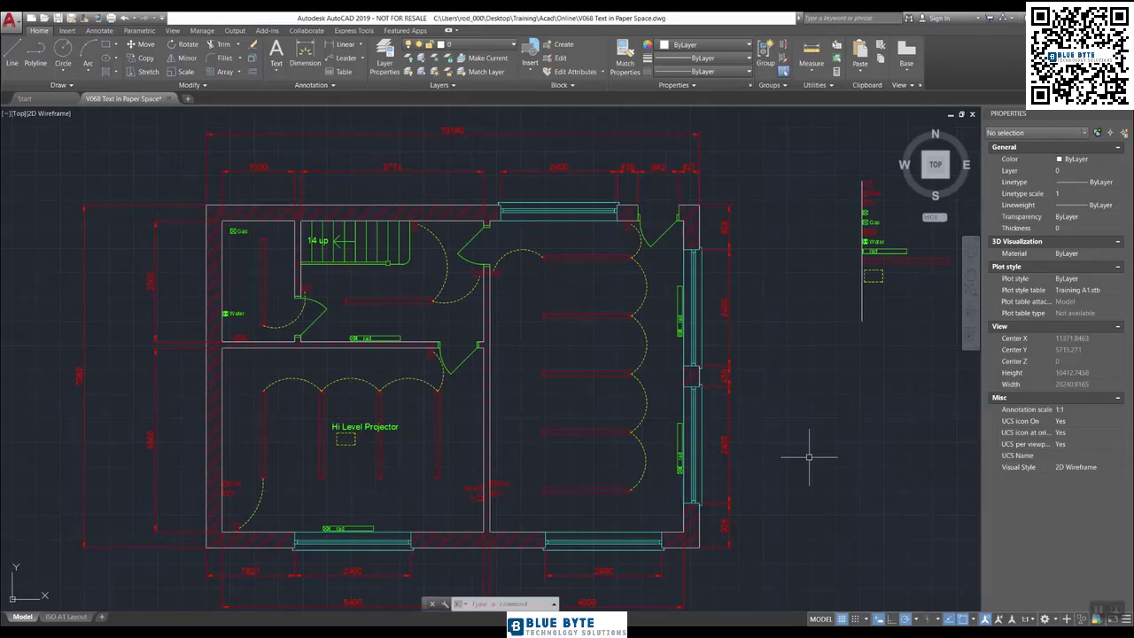
# Step: Return to the ISO A1 Layout and create a new layer named Text PS
pyautogui.click(78, 618)
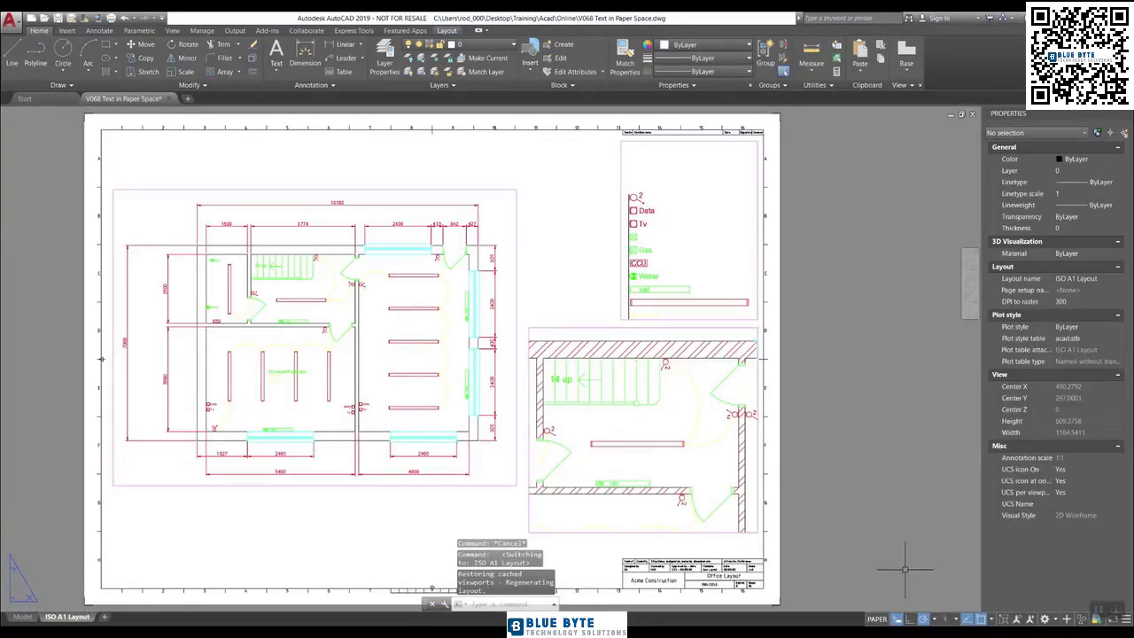
pyautogui.write('la')
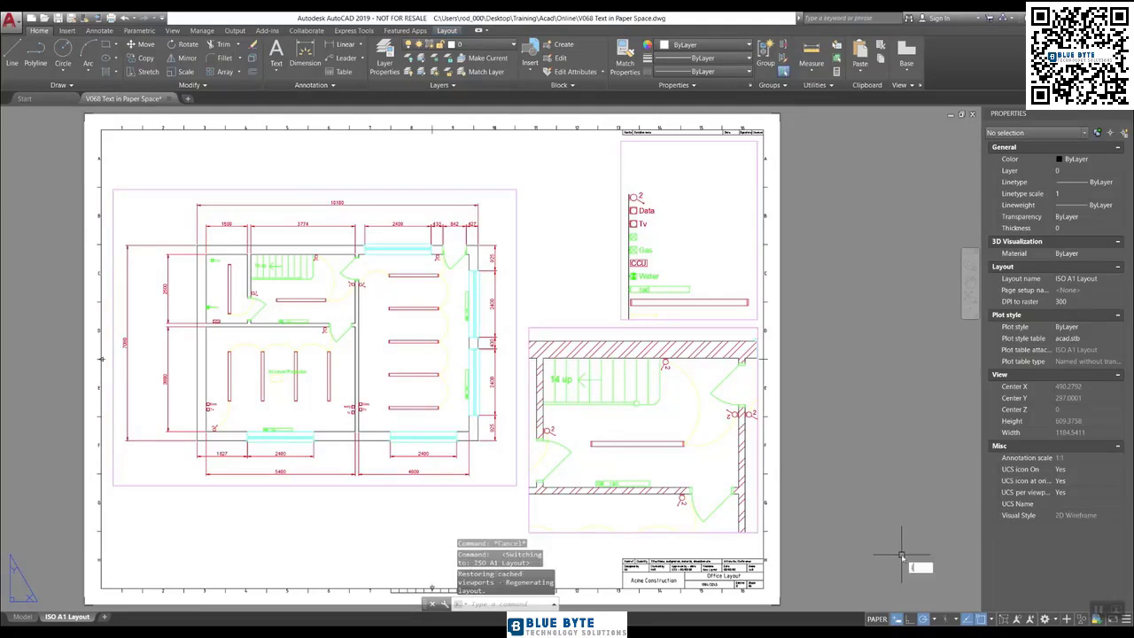
pyautogui.press('Return')
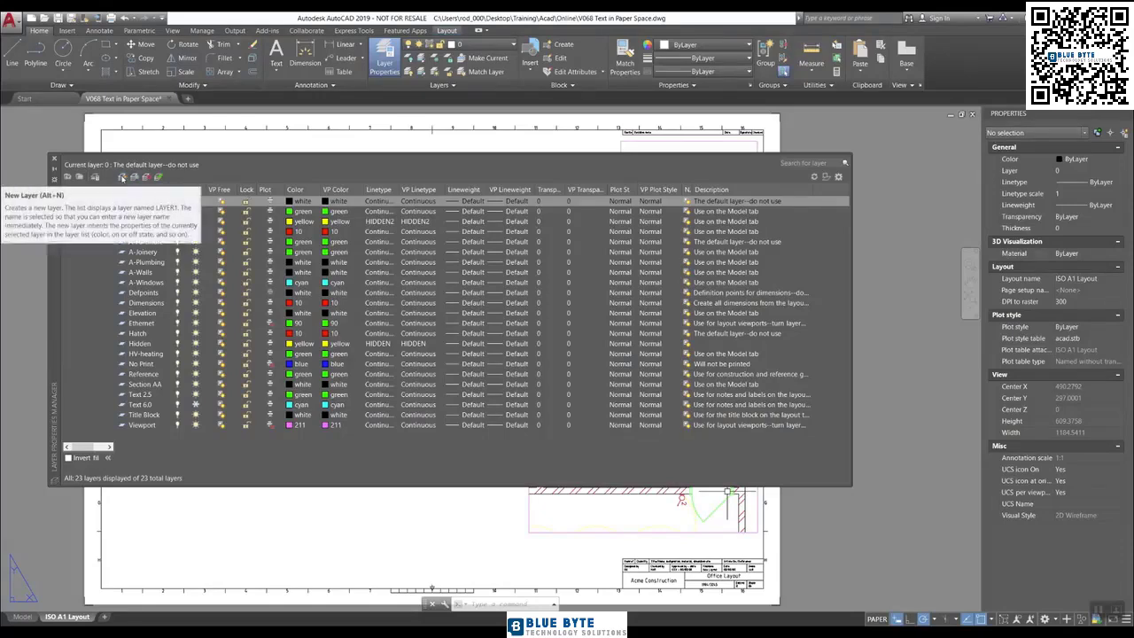
pyautogui.click(121, 177)
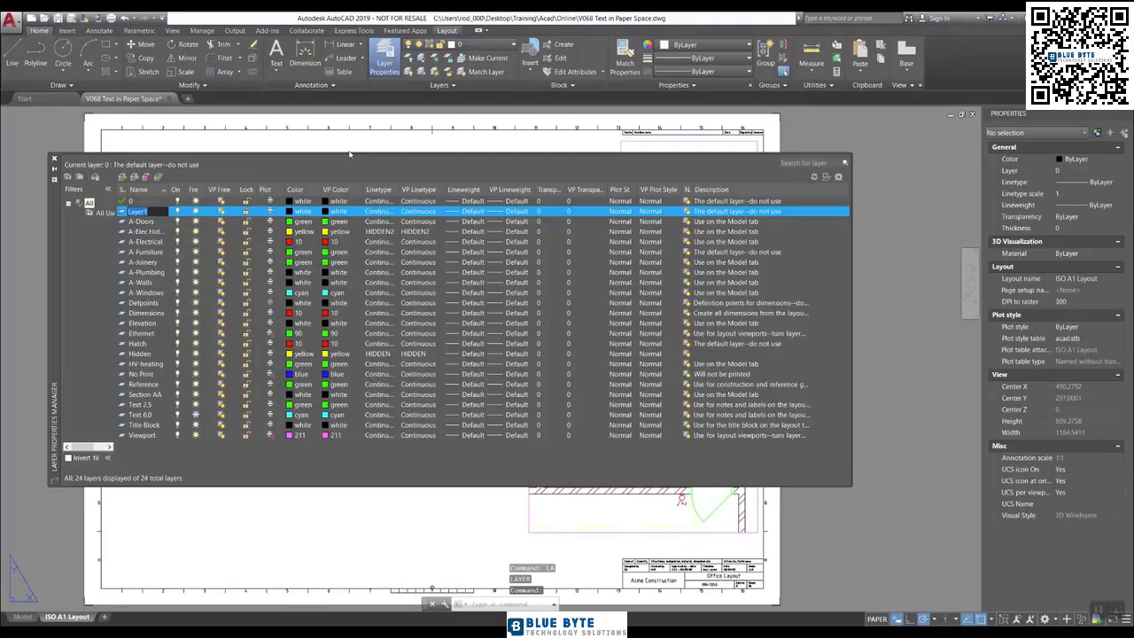
pyautogui.write('Tex')
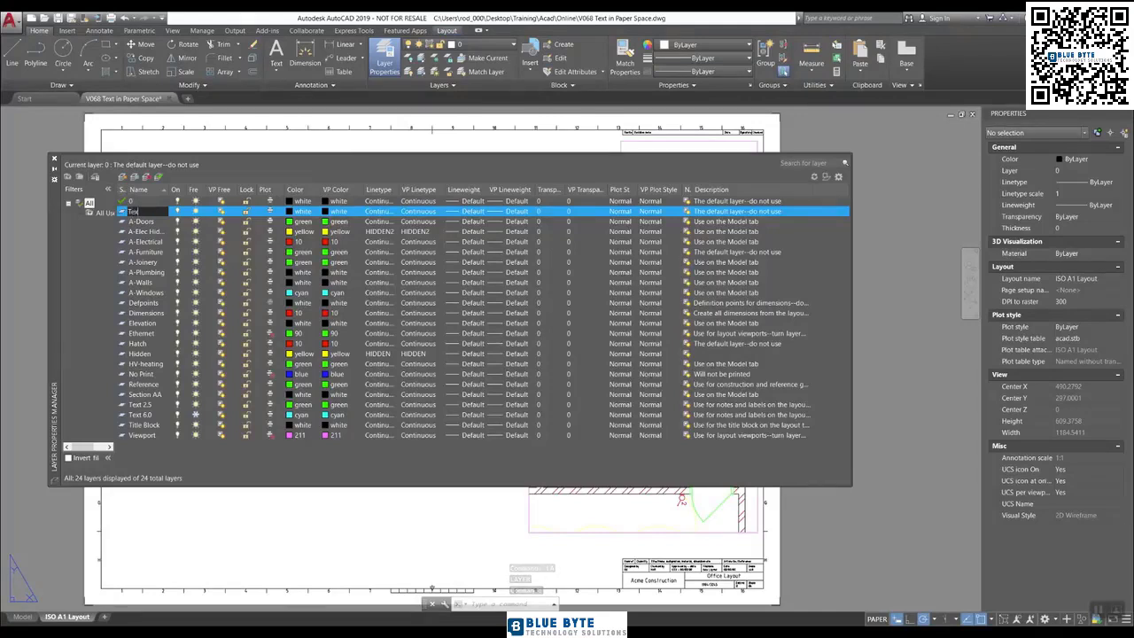
pyautogui.write('t')
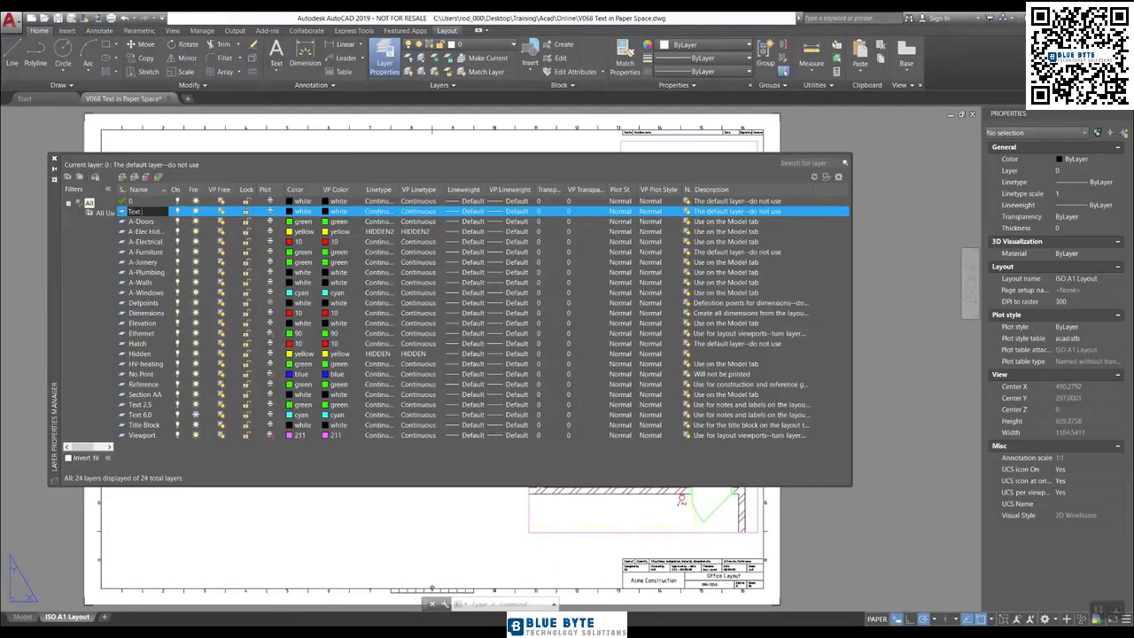
pyautogui.write(' PS')
pyautogui.press('Return')
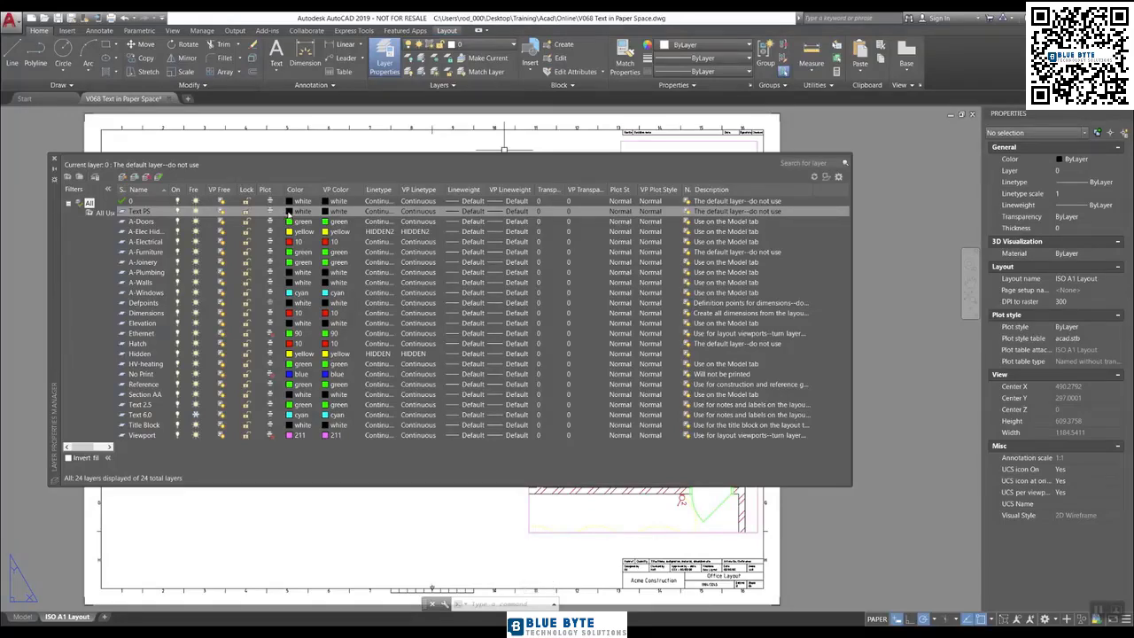
# Step: Give the Text PS layer the colour green and make it current
pyautogui.click(300, 212)
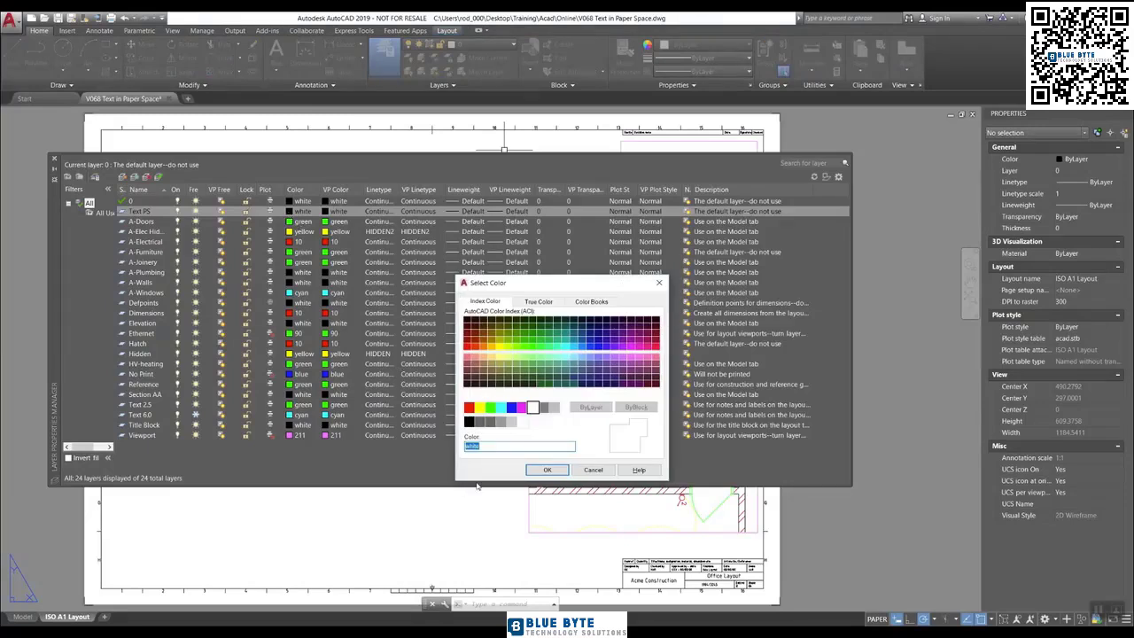
pyautogui.click(492, 408)
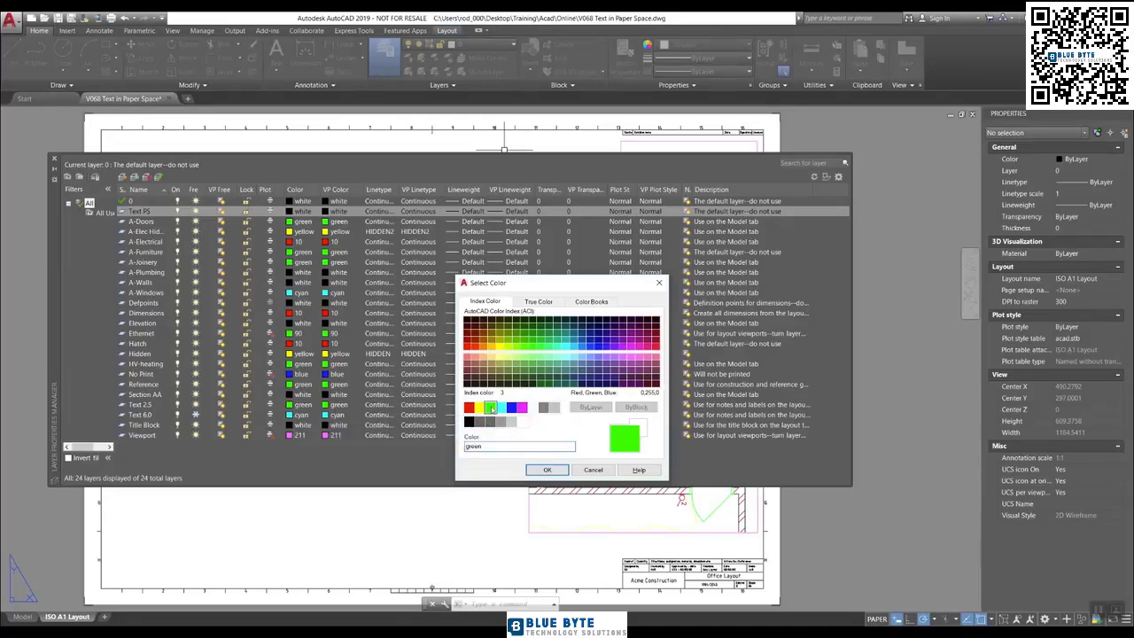
pyautogui.click(544, 471)
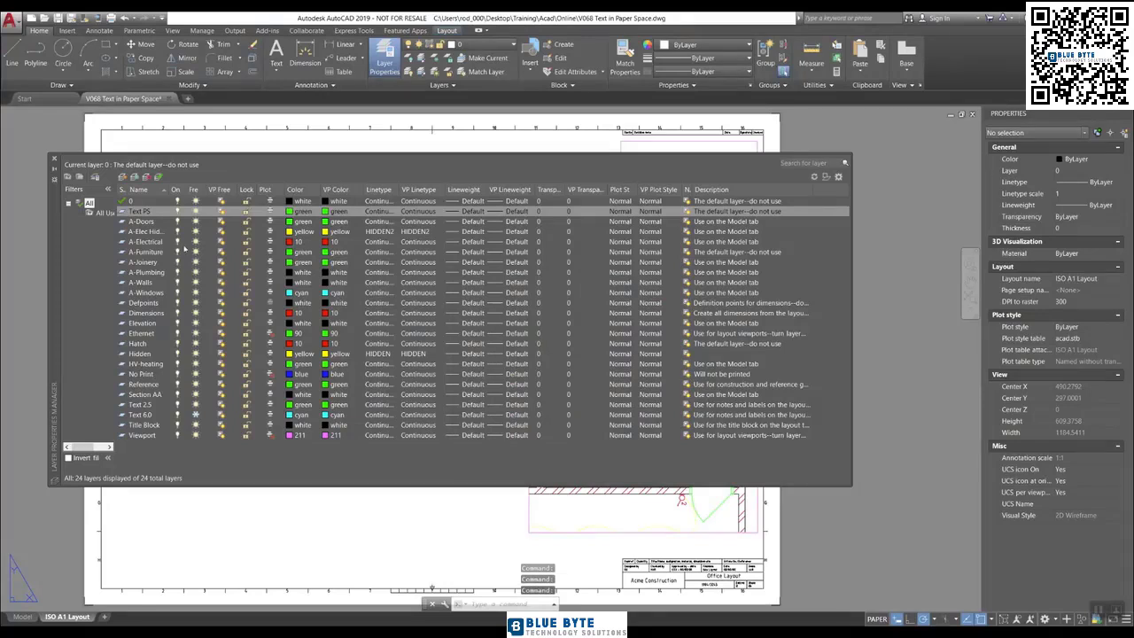
pyautogui.click(122, 211)
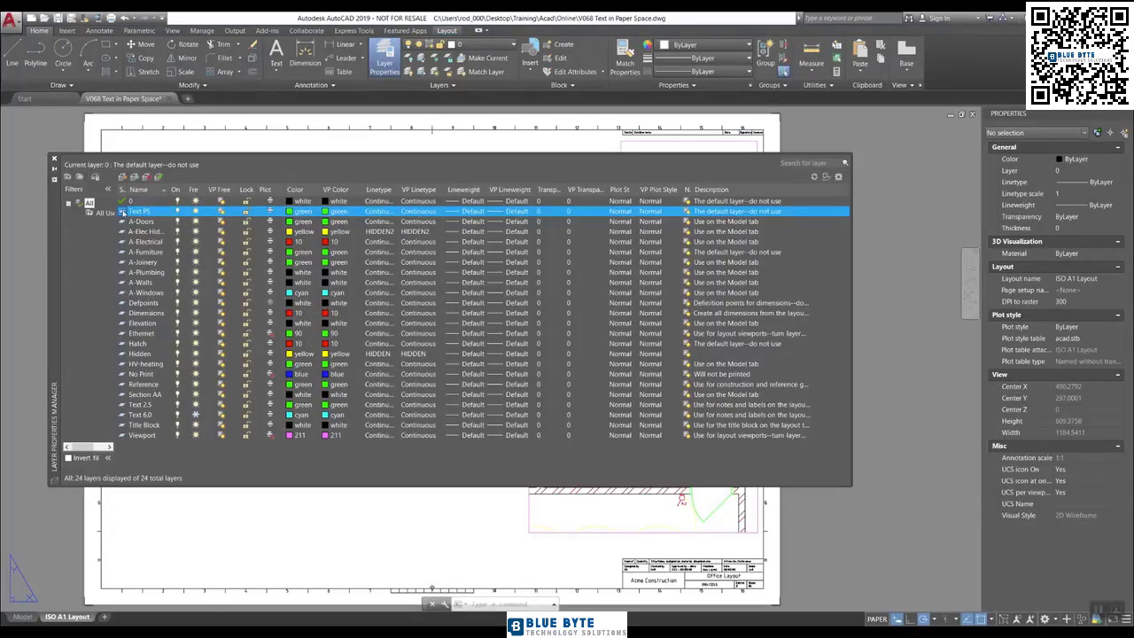
pyautogui.doubleClick(122, 212)
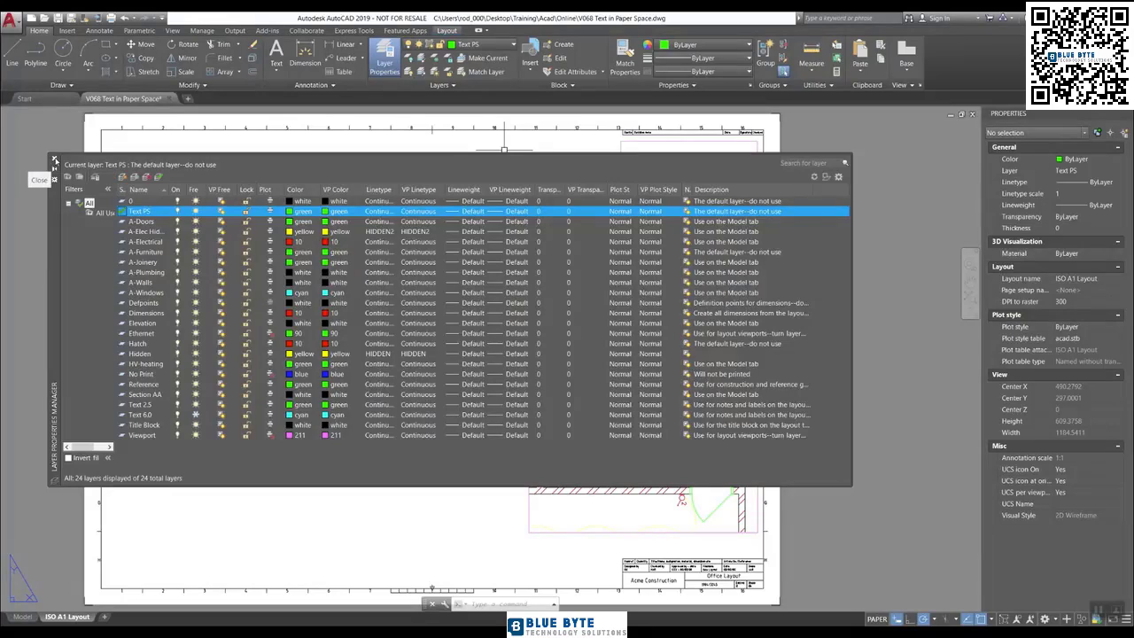
pyautogui.click(55, 160)
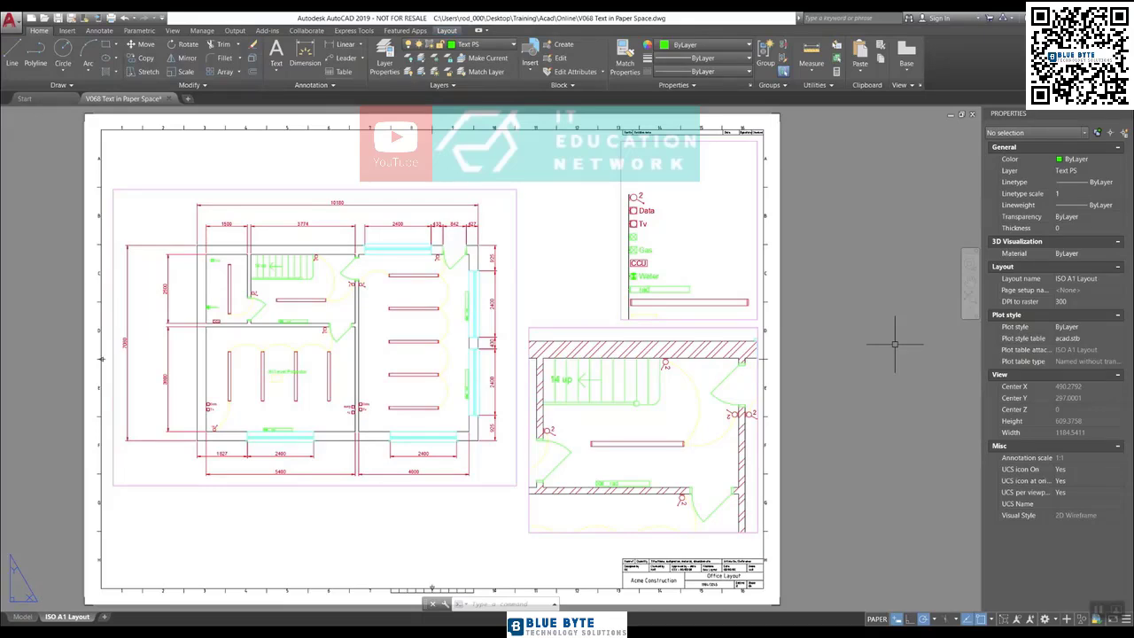
# Step: Start DT single-line text below the left viewport with height 5 and rotation 0
pyautogui.write('DT')
pyautogui.press('Return')
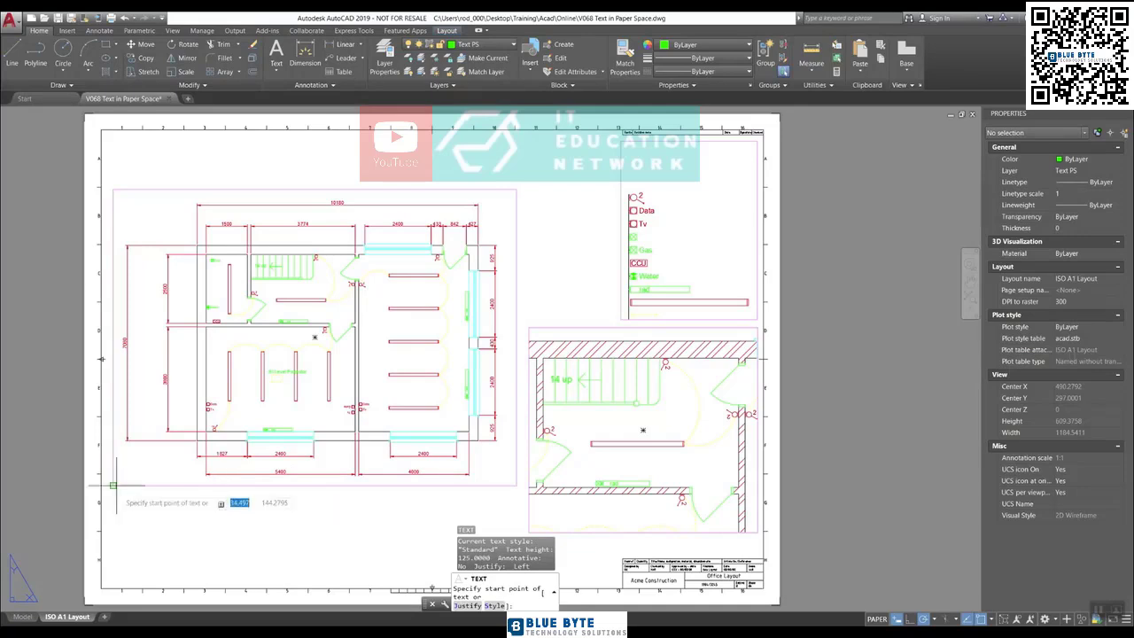
pyautogui.click(132, 512)
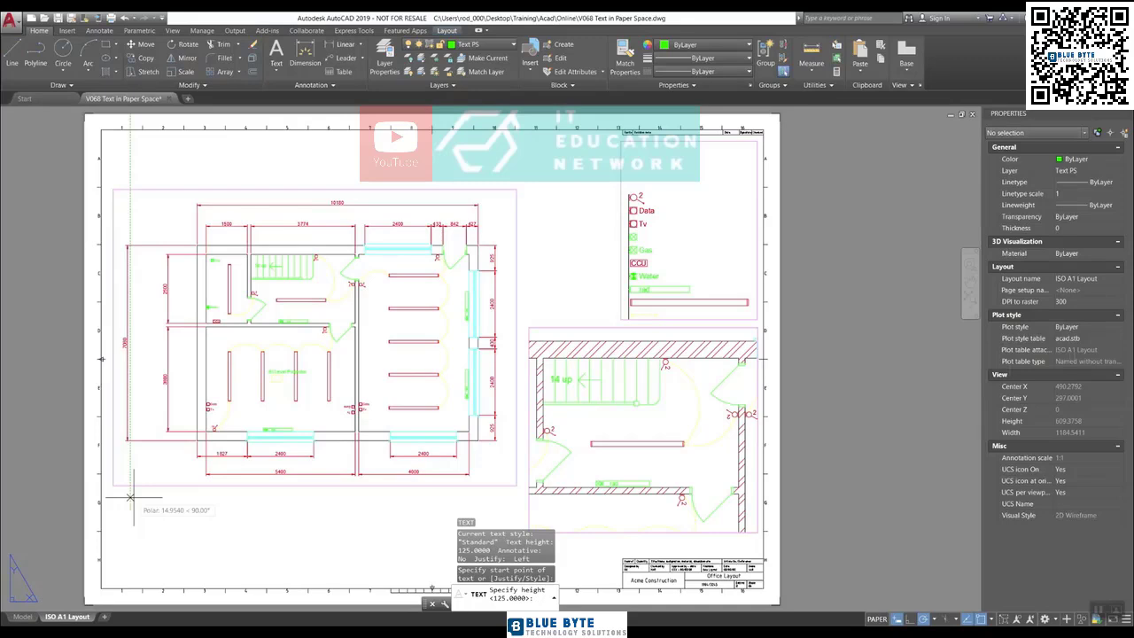
pyautogui.write('5')
pyautogui.press('Return')
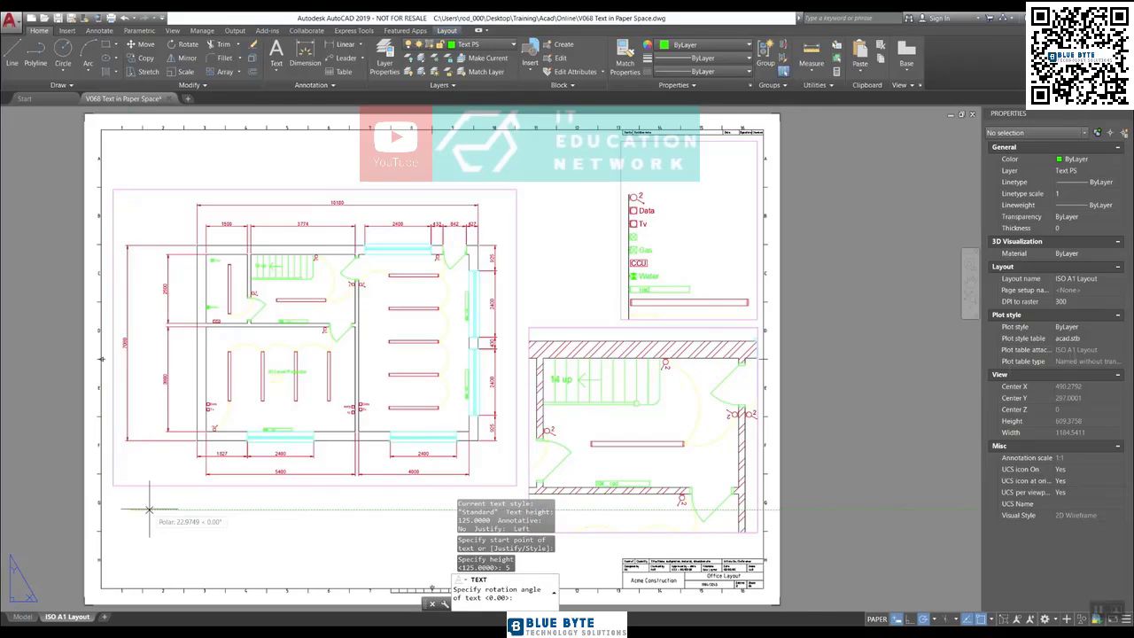
pyautogui.press('Return')
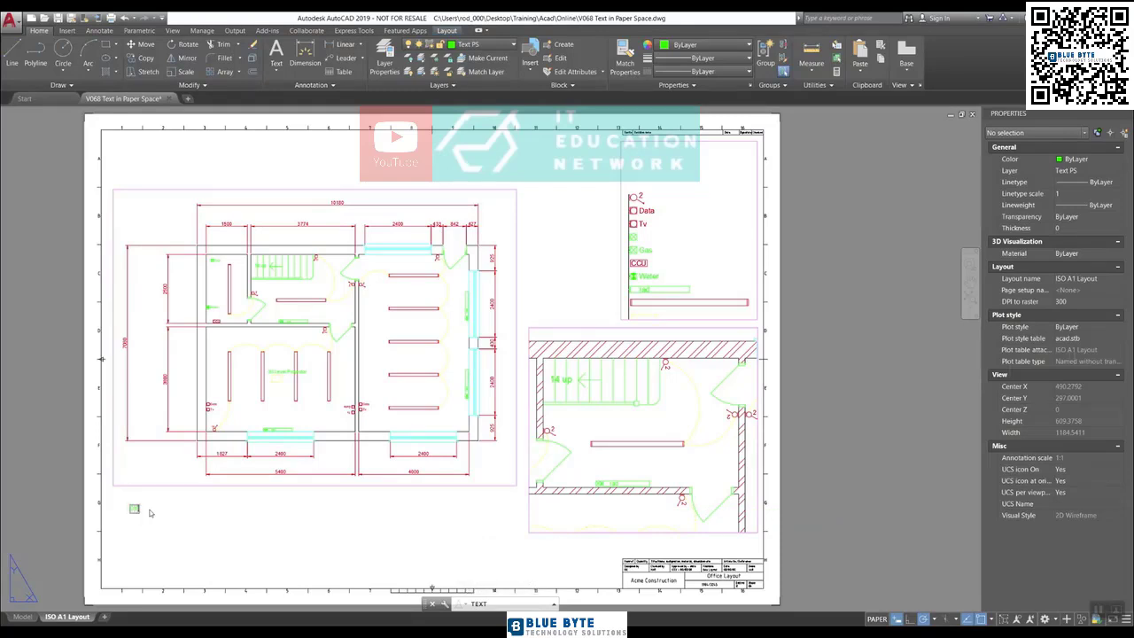
# Step: Type the Office Layout scale title below the floor-plan viewport and commit it
pyautogui.write('Floor Plan 1:100 sca1:500 A1A1')
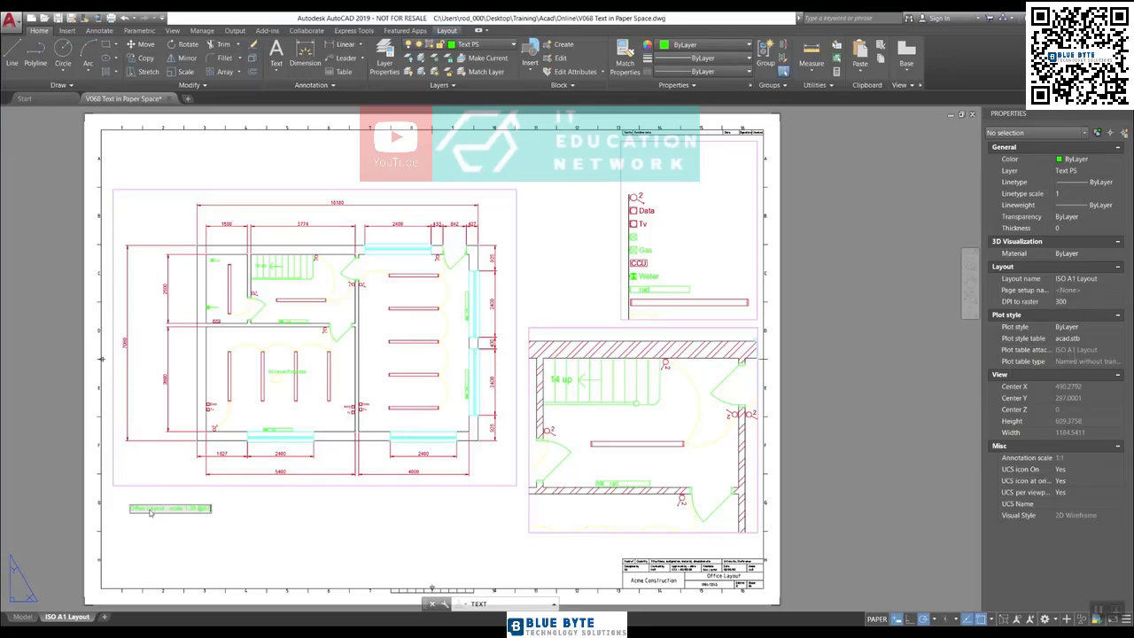
pyautogui.press('Return')
pyautogui.press('Return')
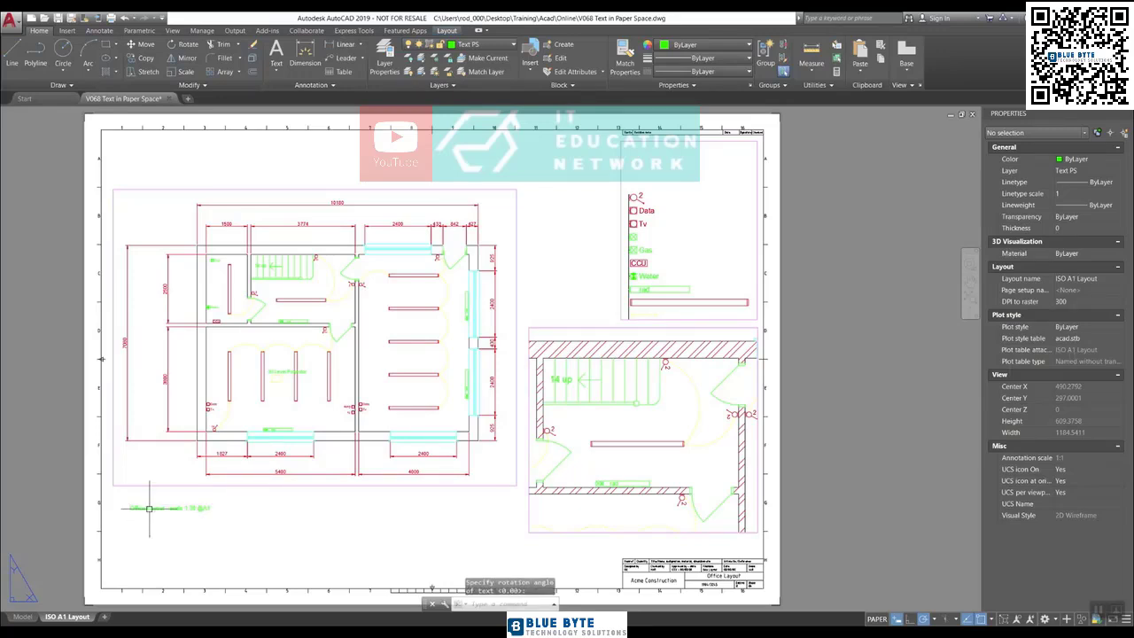
pyautogui.scroll(4, 133, 514)
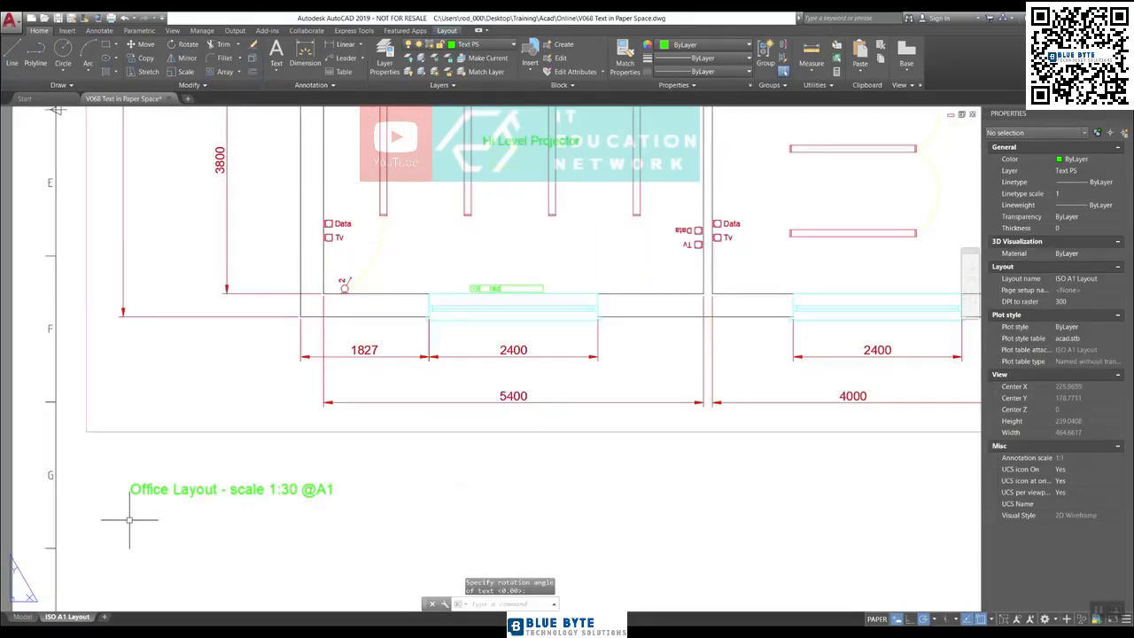
pyautogui.scroll(2, 131, 523)
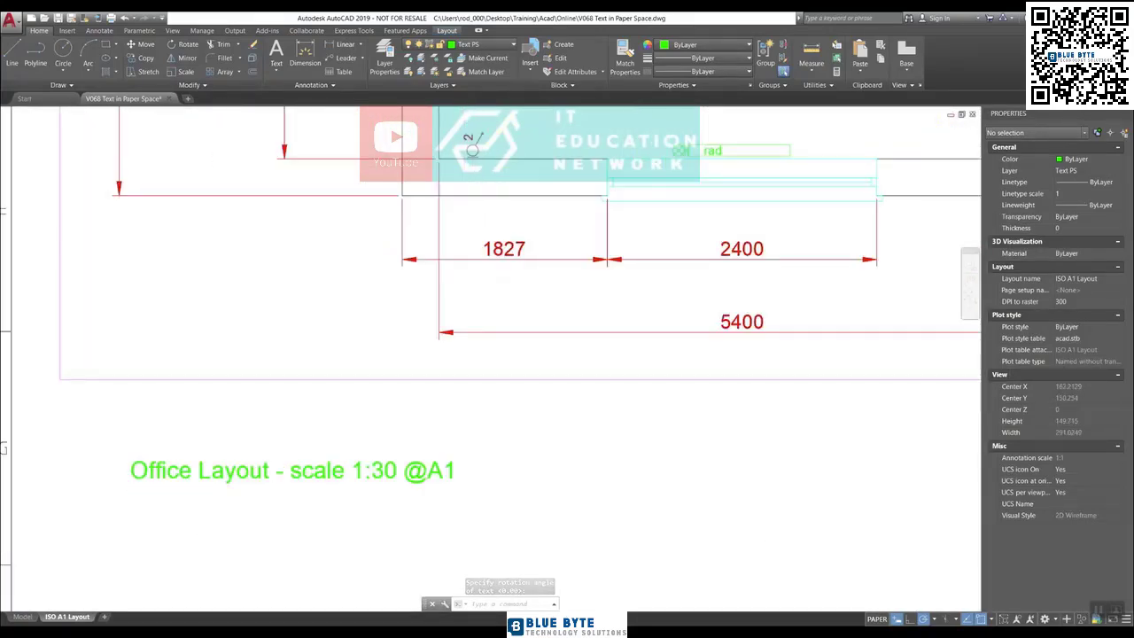
pyautogui.scroll(2, 228, 531)
pyautogui.scroll(2, 266, 524)
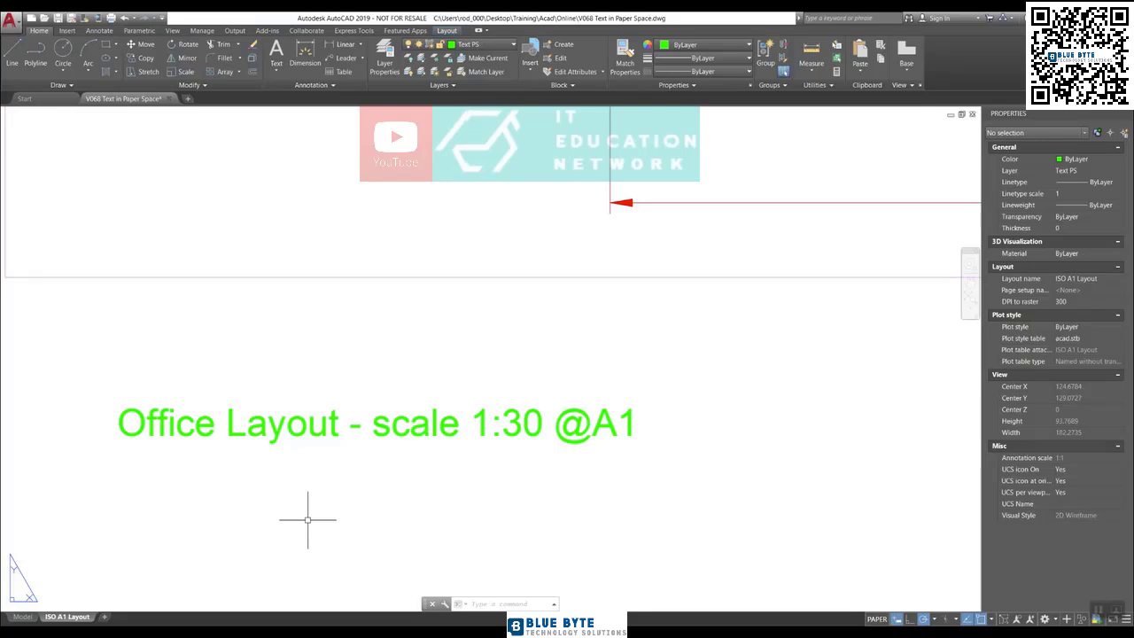
# Step: Move the Office Layout title up to sit just under its viewport
pyautogui.scroll(-6, 308, 520)
pyautogui.click(375, 519)
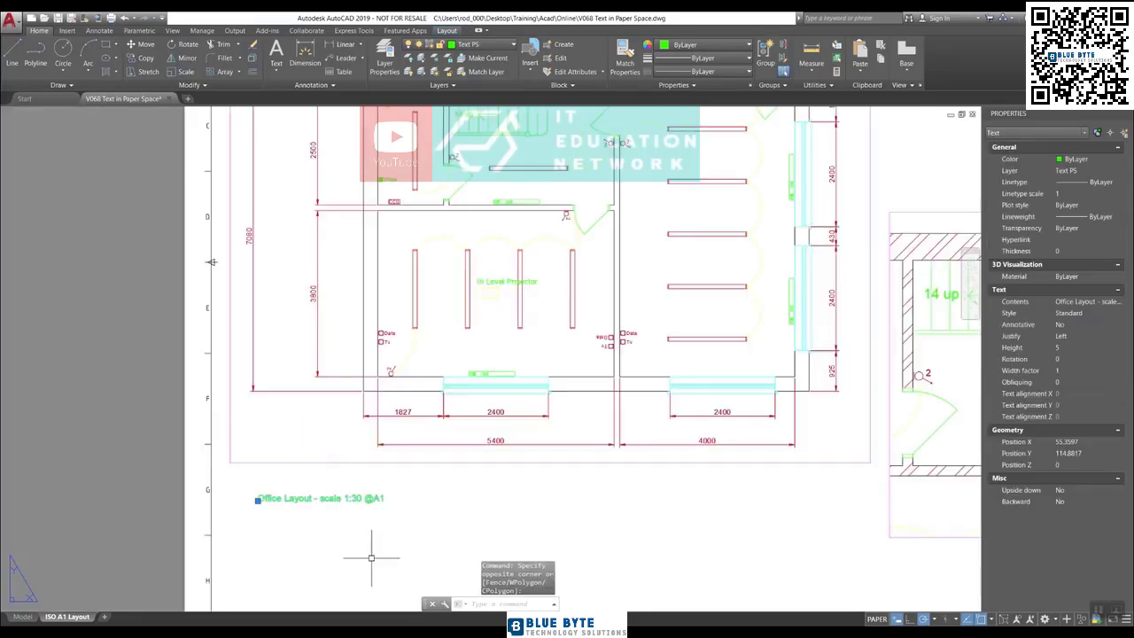
pyautogui.click(258, 501)
pyautogui.click(273, 479)
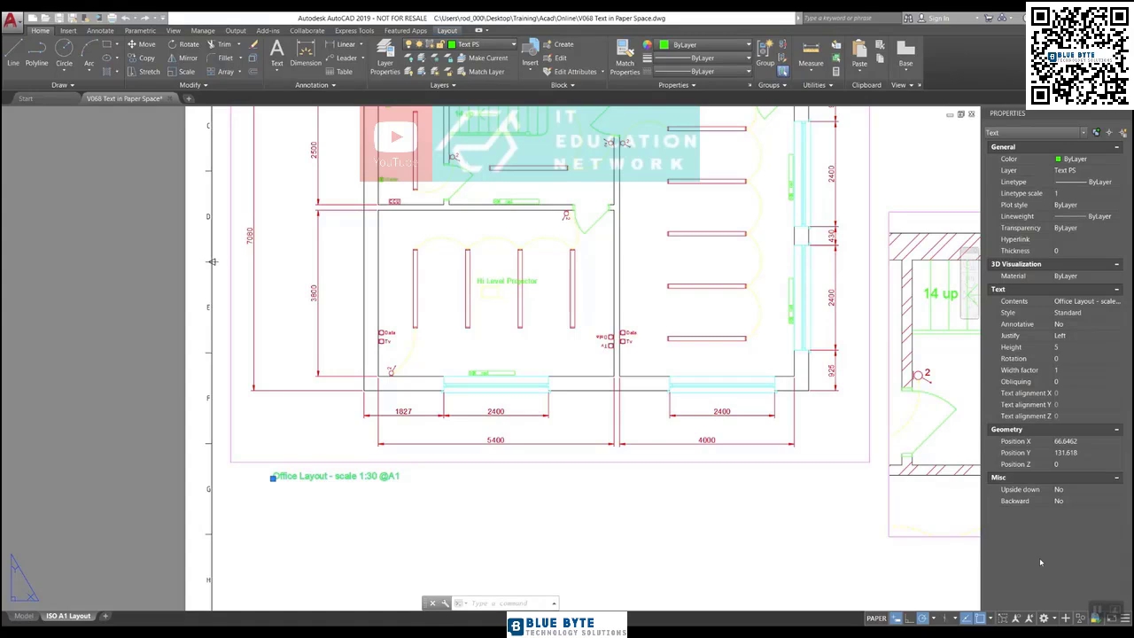
# Step: Change the title's text height from 5 to 8 in Properties
pyautogui.click(1075, 348)
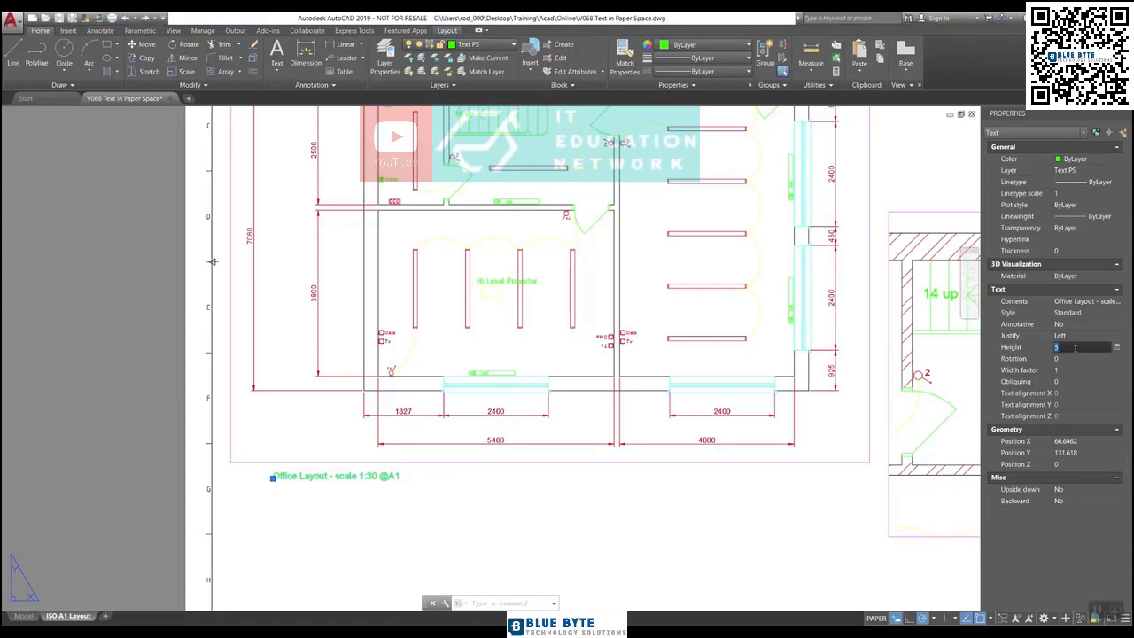
pyautogui.write('8')
pyautogui.press('Tab')
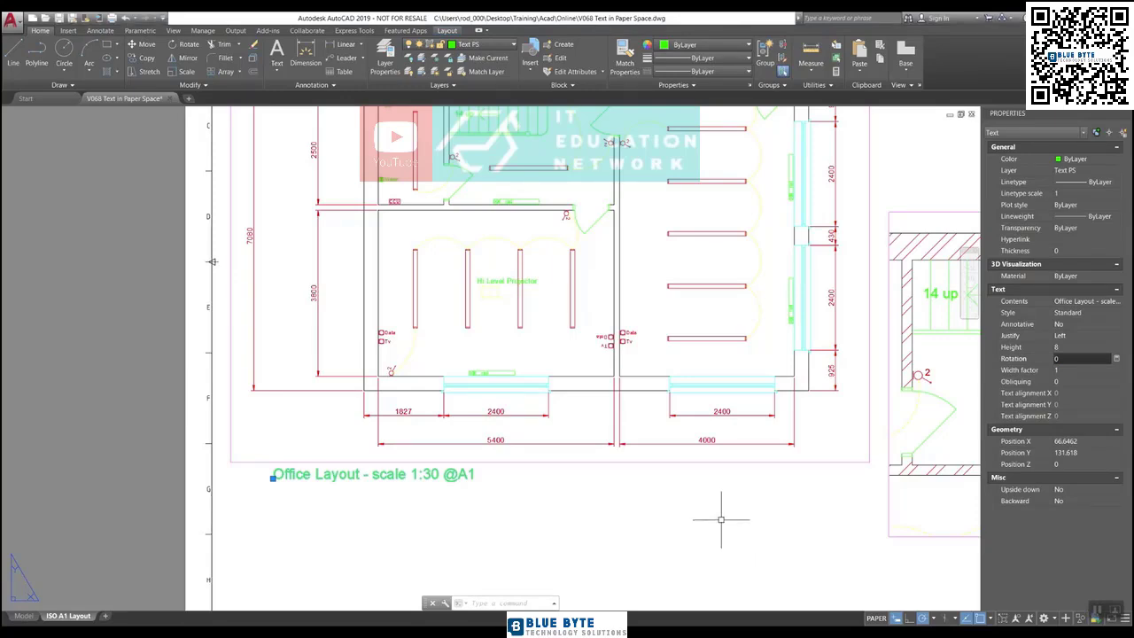
pyautogui.moveTo(721, 519); pyautogui.dragTo(551, 452, button='middle')
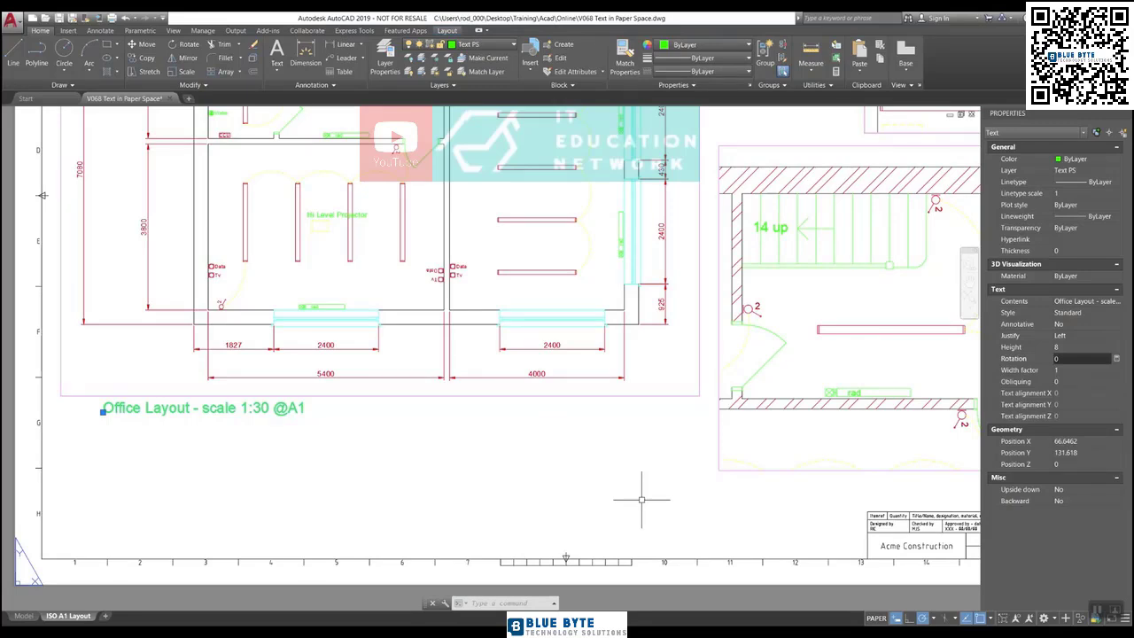
# Step: Copy the Office Layout title to below the right-hand detail viewport
pyautogui.write('co')
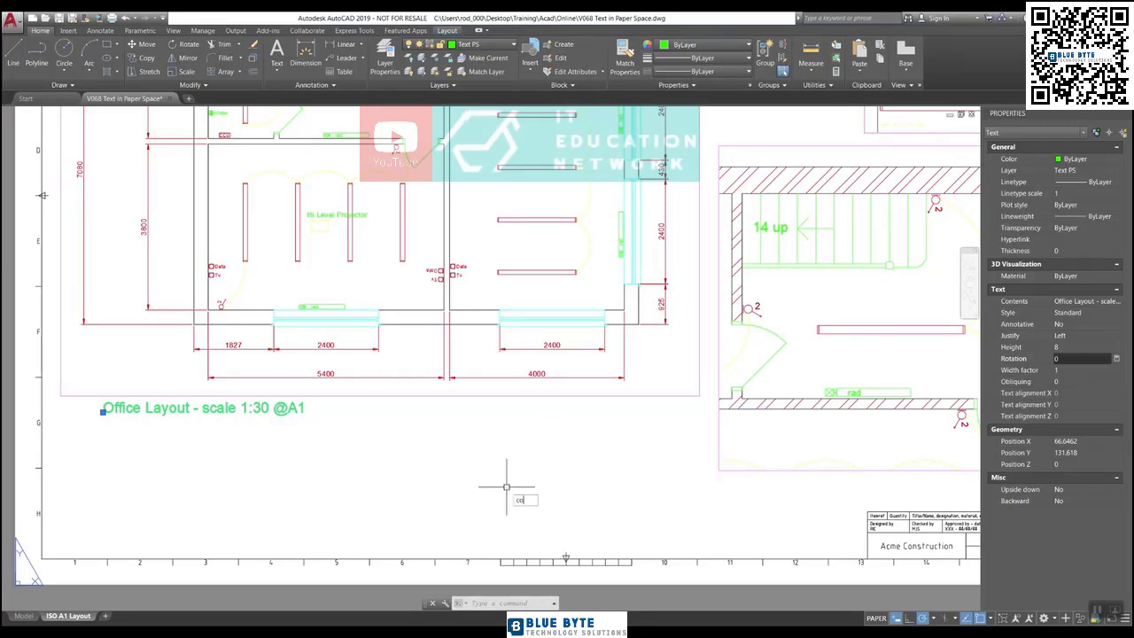
pyautogui.press('Return')
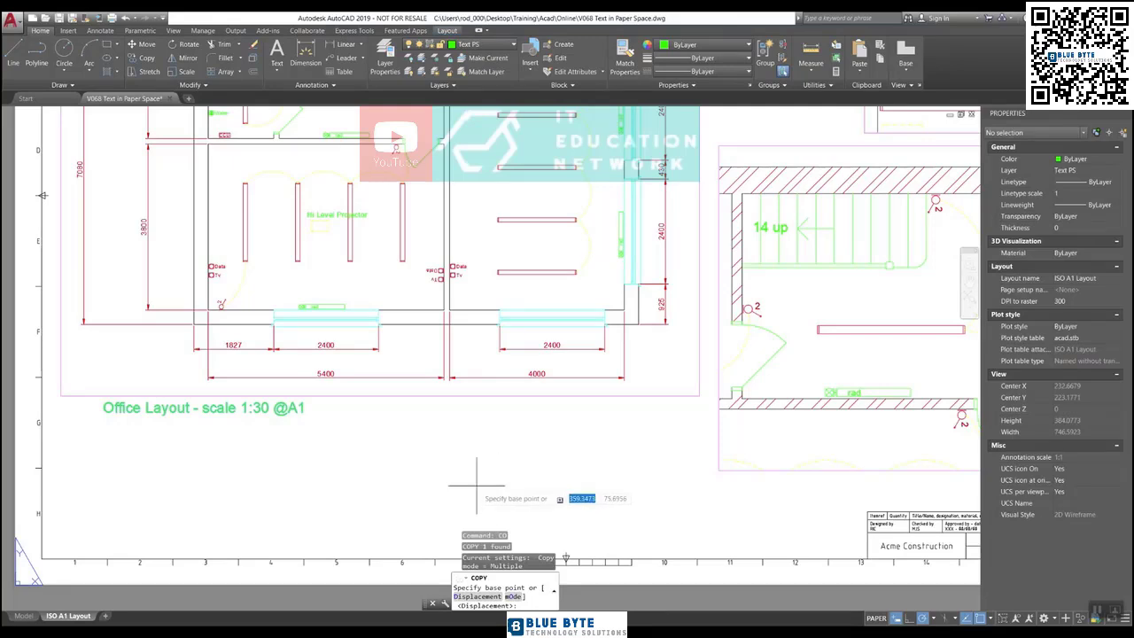
pyautogui.click(121, 413)
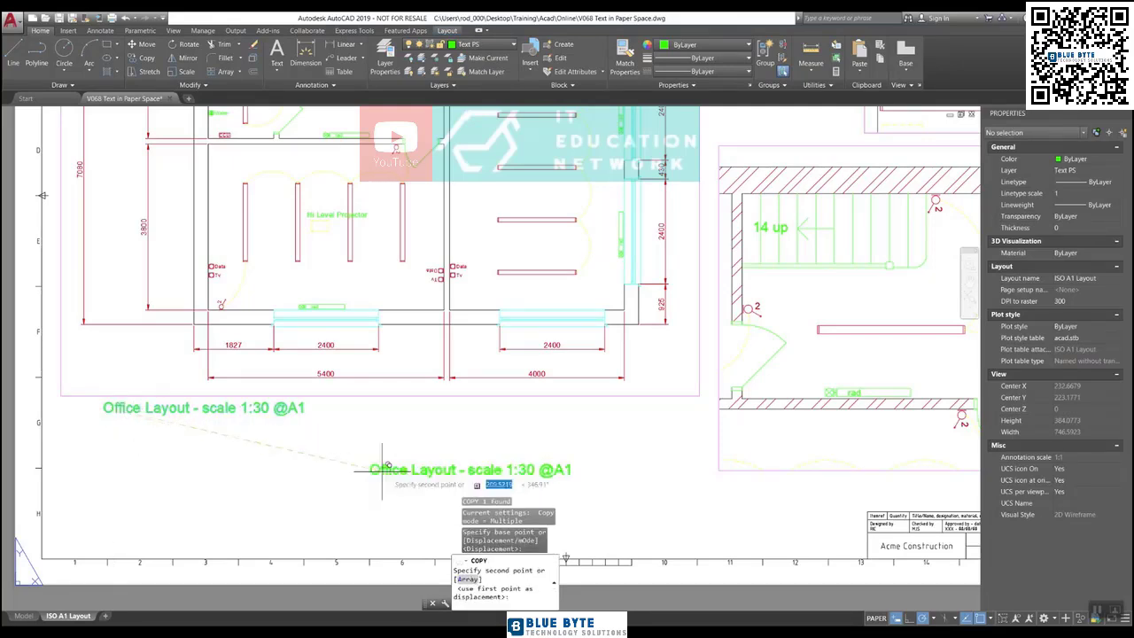
pyautogui.click(743, 445)
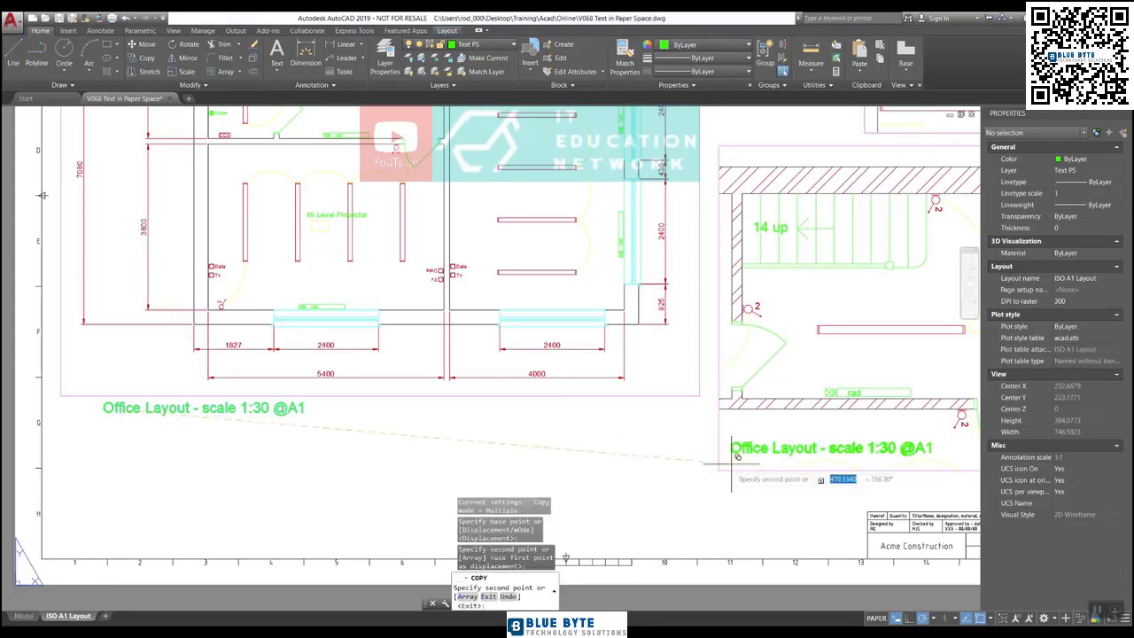
pyautogui.press('Return')
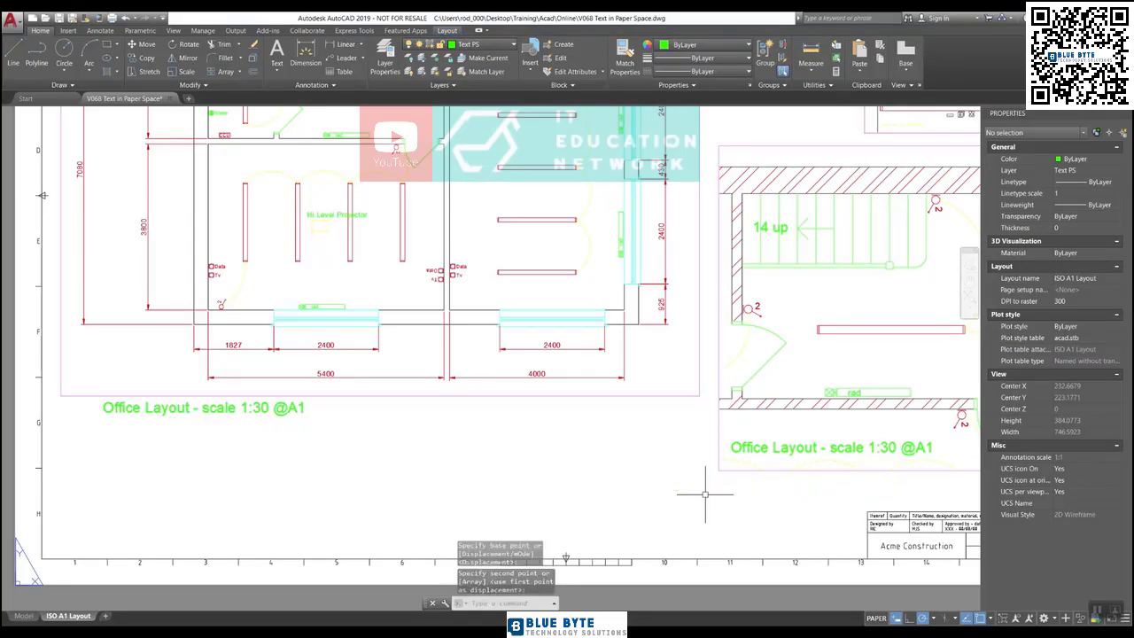
pyautogui.moveTo(735, 483); pyautogui.dragTo(482, 479, button='middle')
# Step: Retype the copied title as 'Two way lighting detail - scale 1:16 @ A1'
pyautogui.scroll(3, 470, 443)
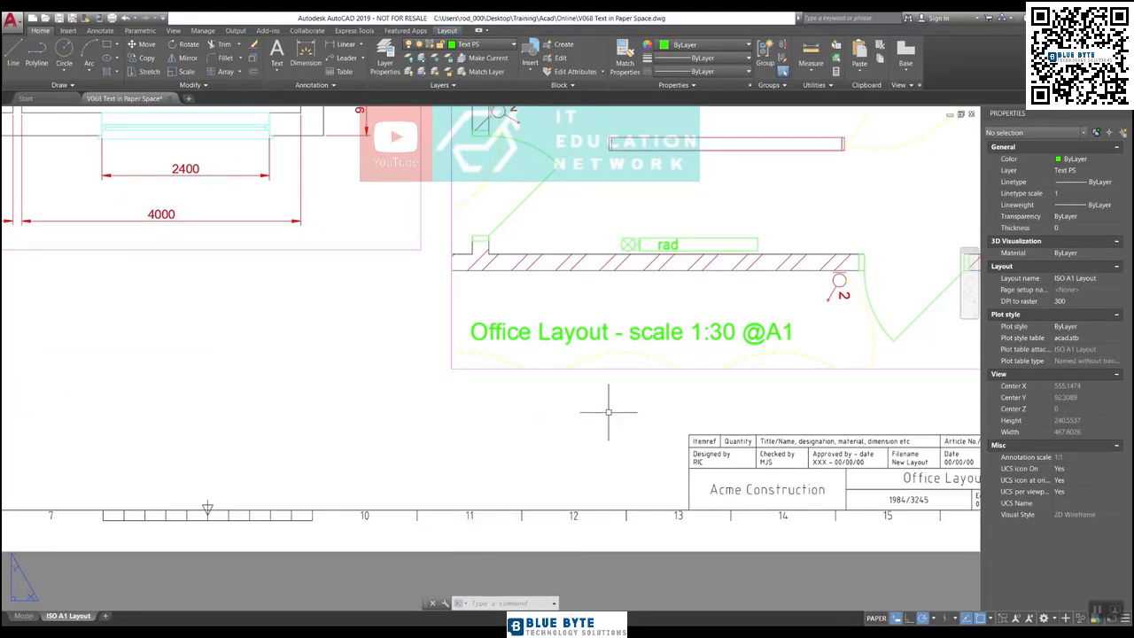
pyautogui.doubleClick(571, 335)
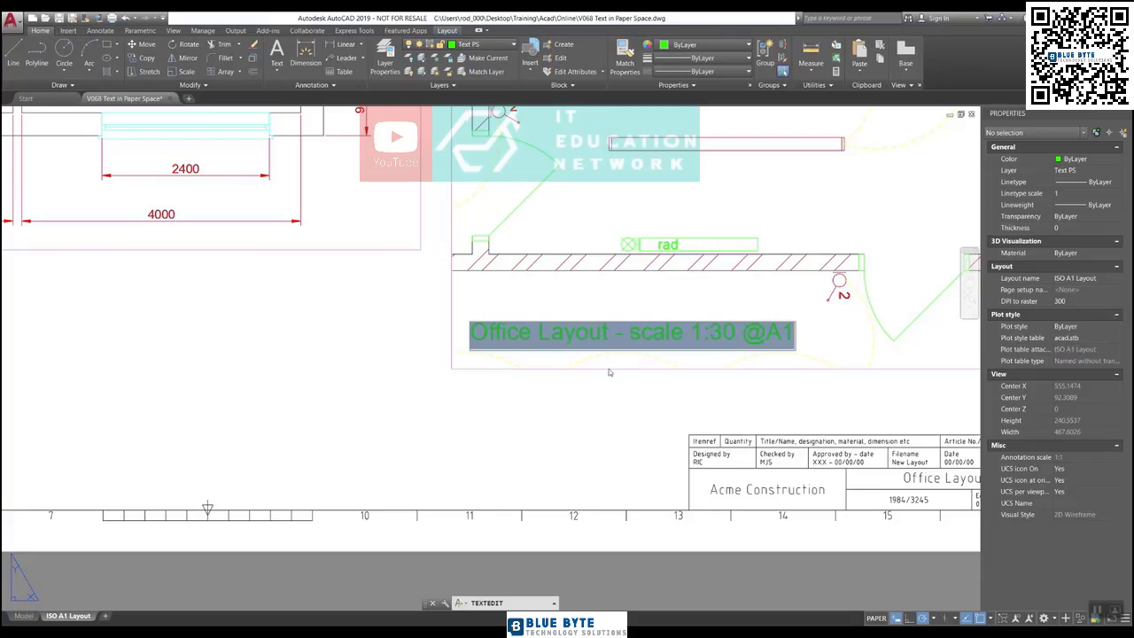
pyautogui.write('Two')
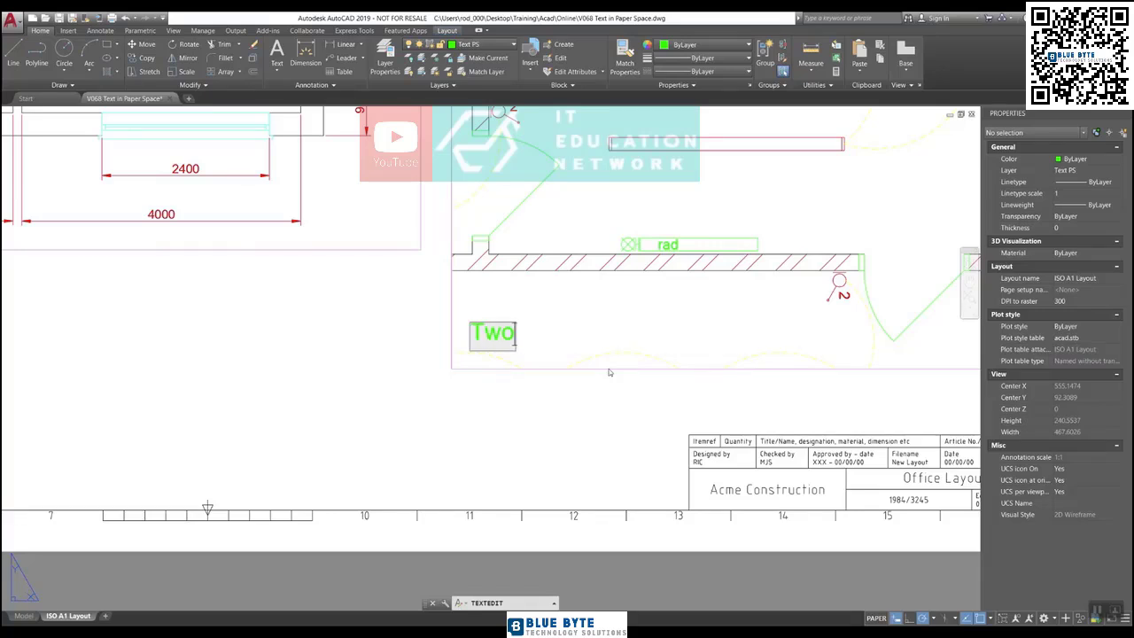
pyautogui.write(' way')
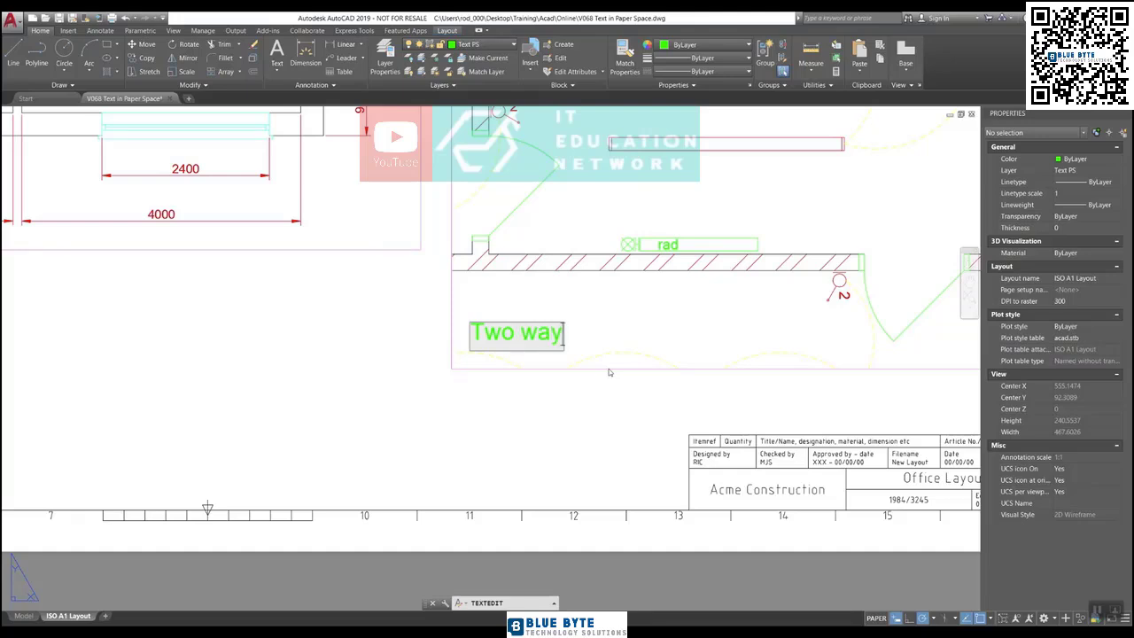
pyautogui.write(' lighting ')
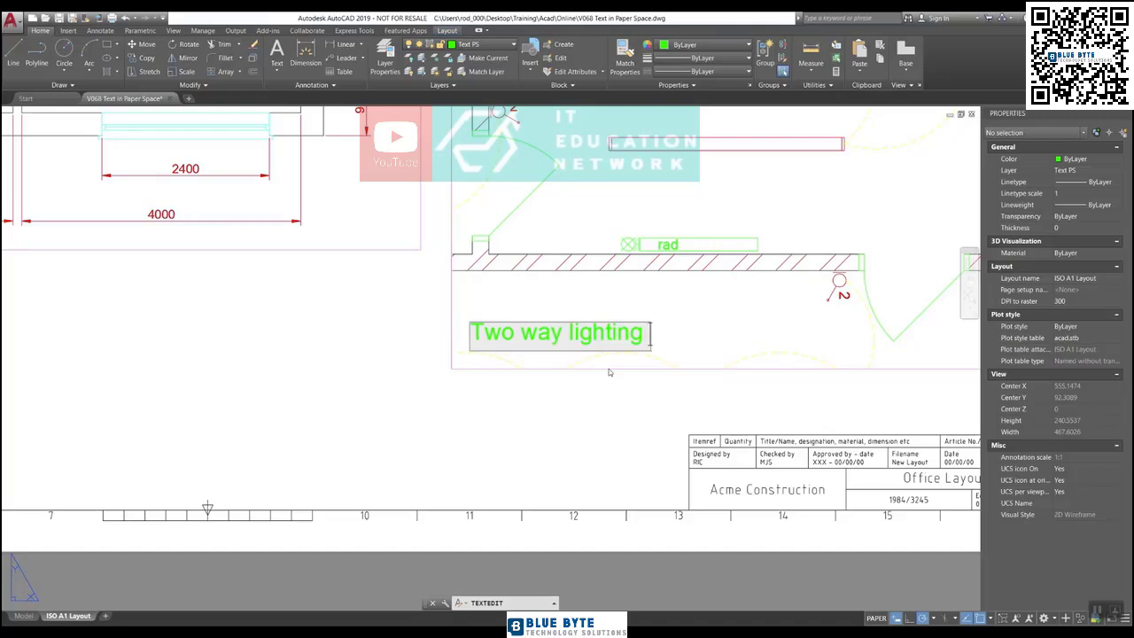
pyautogui.write('detail')
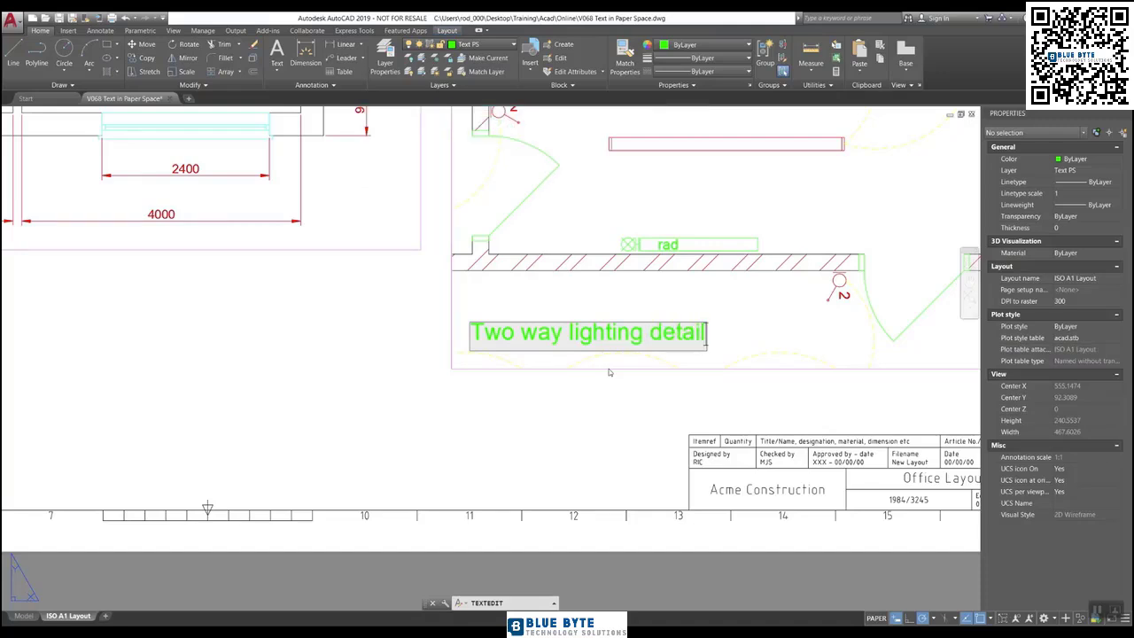
pyautogui.write(' - ')
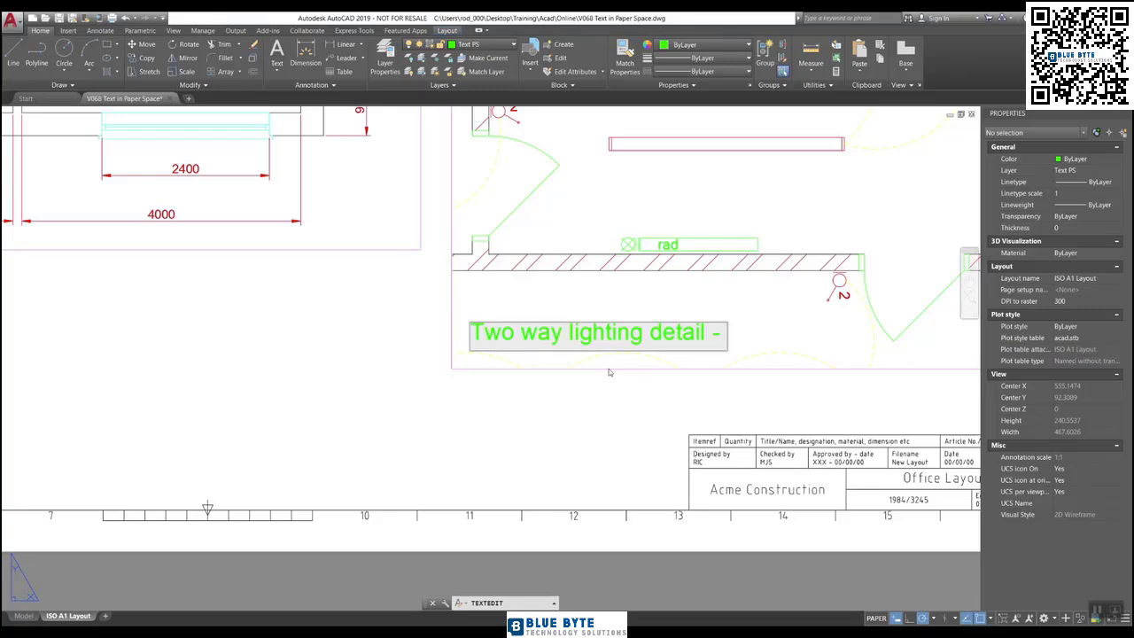
pyautogui.write('scale')
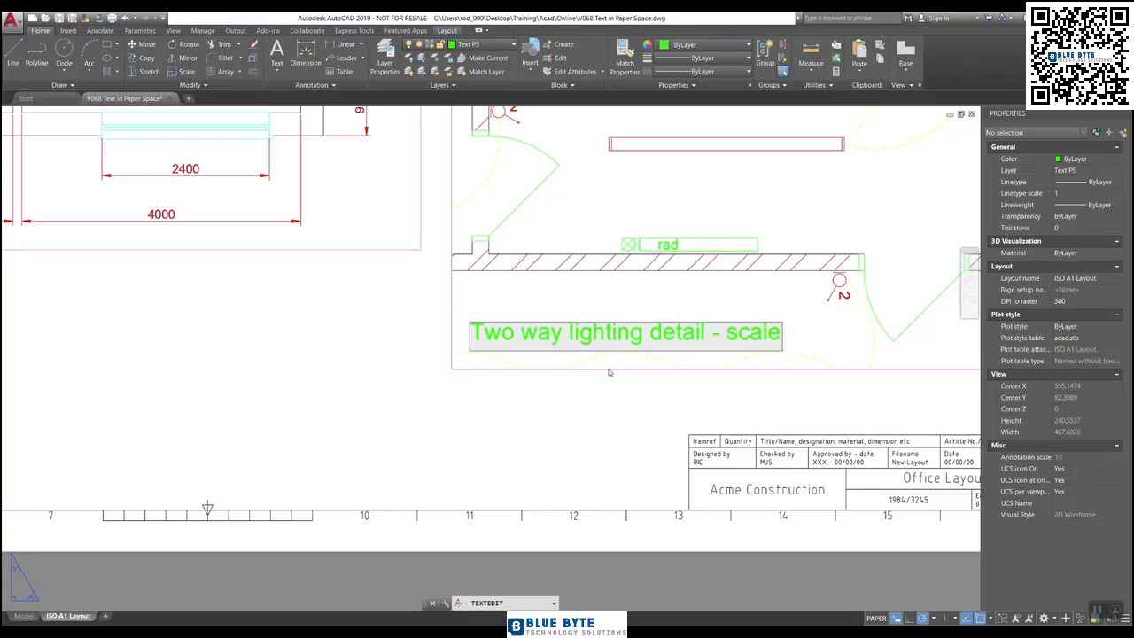
pyautogui.write(' 1')
pyautogui.write(':16')
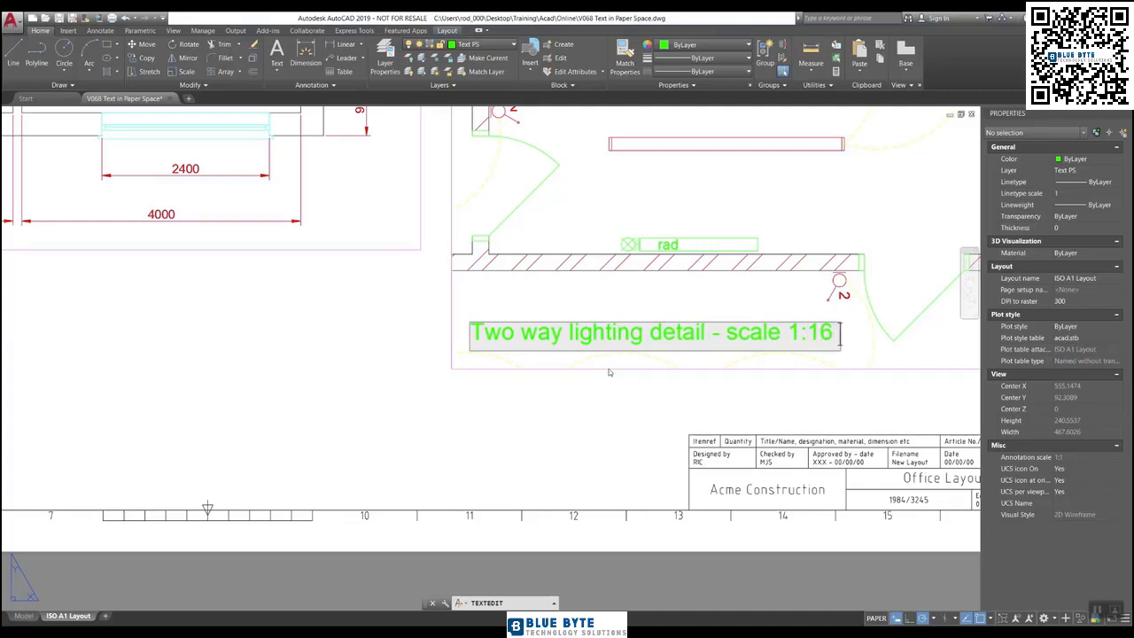
pyautogui.write(' @ A1')
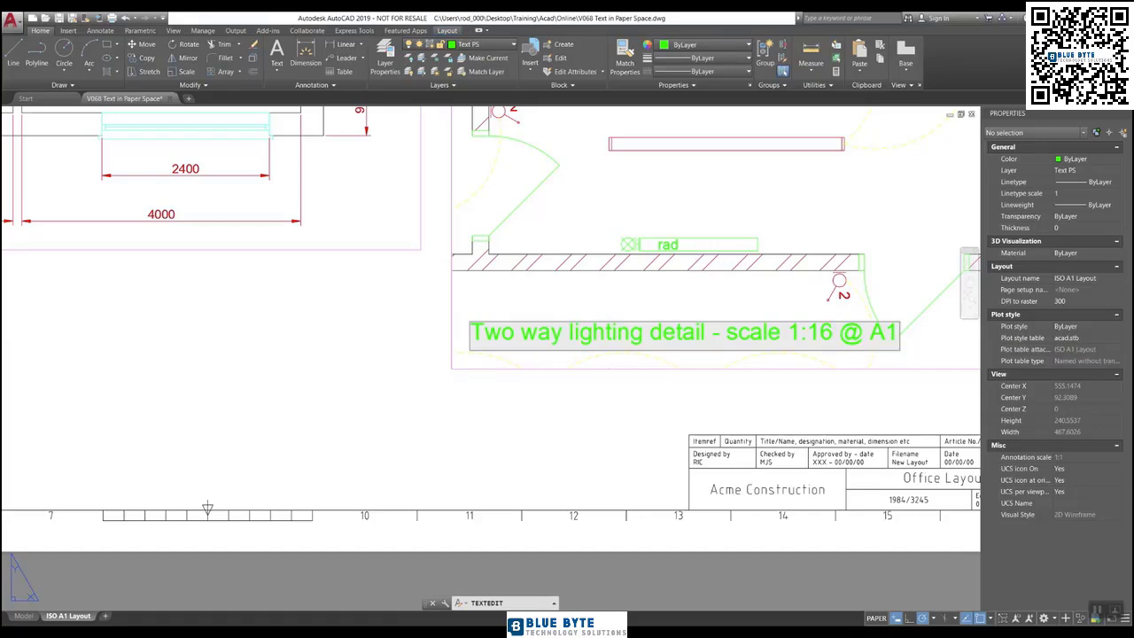
pyautogui.click(608, 367)
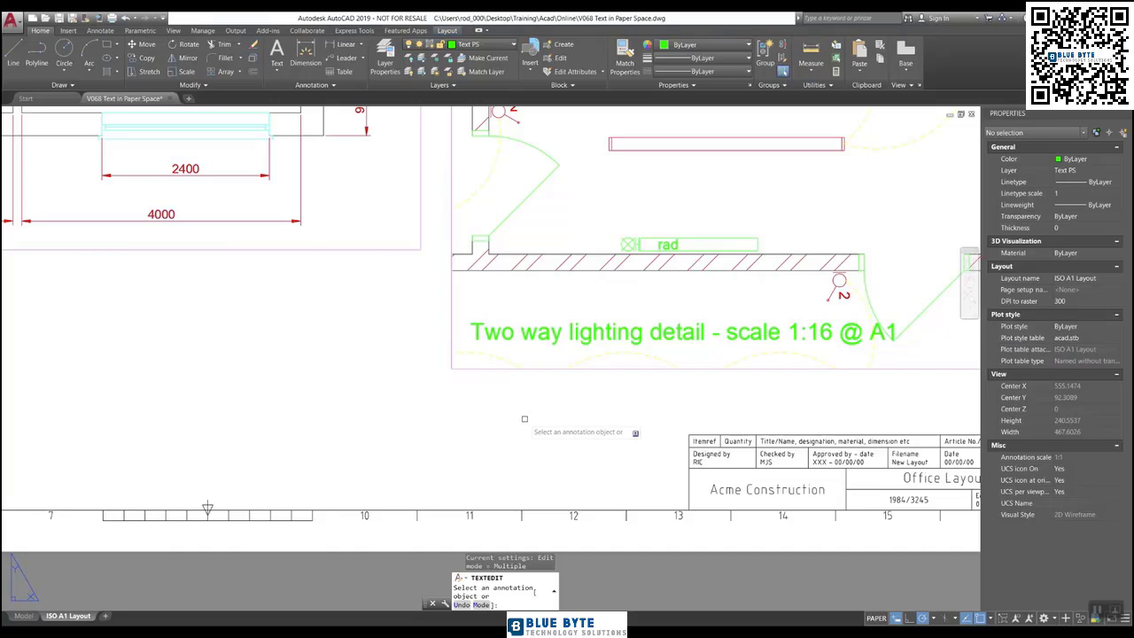
pyautogui.press('Escape')
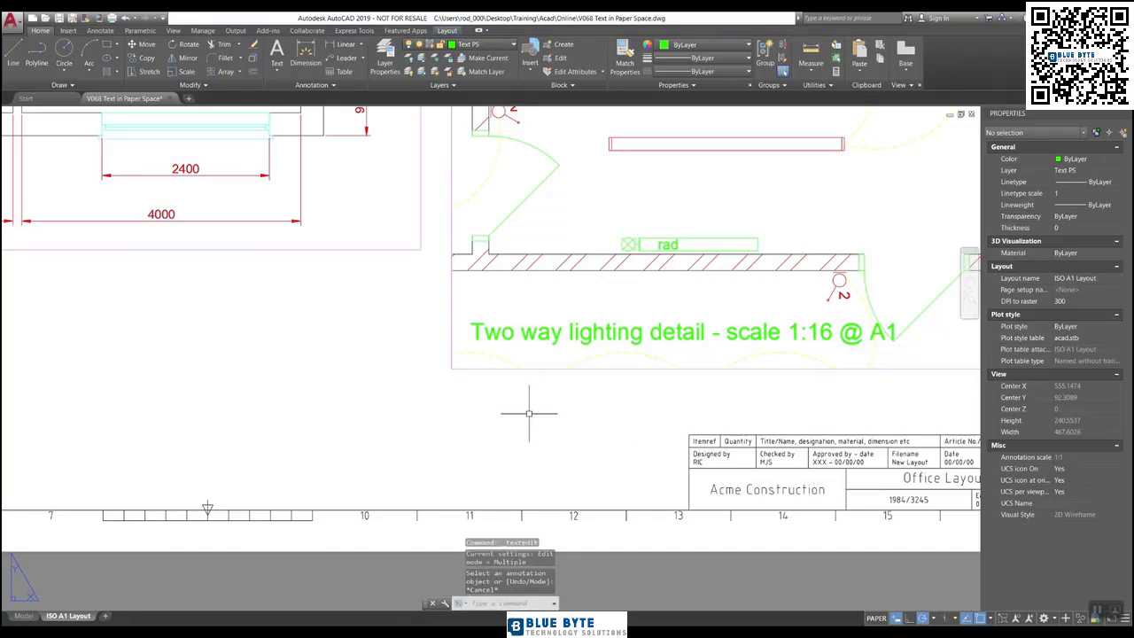
# Step: Fit the whole sheet in view and select the Office Layout title for copying
pyautogui.scroll(-5, 529, 413)
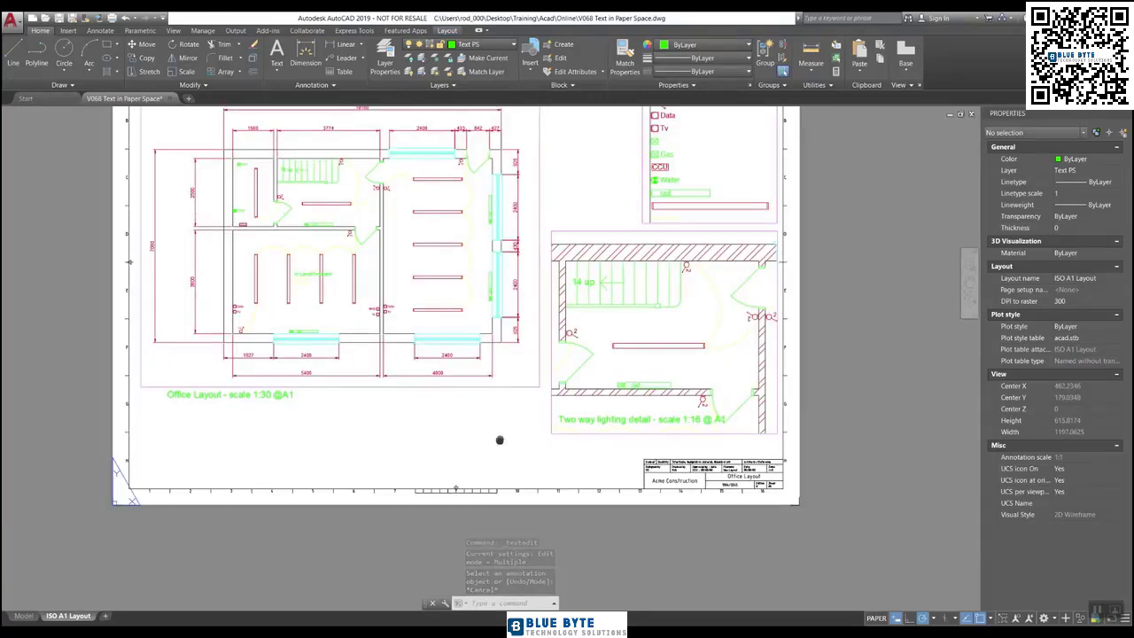
pyautogui.moveTo(499, 443); pyautogui.dragTo(536, 536, button='middle')
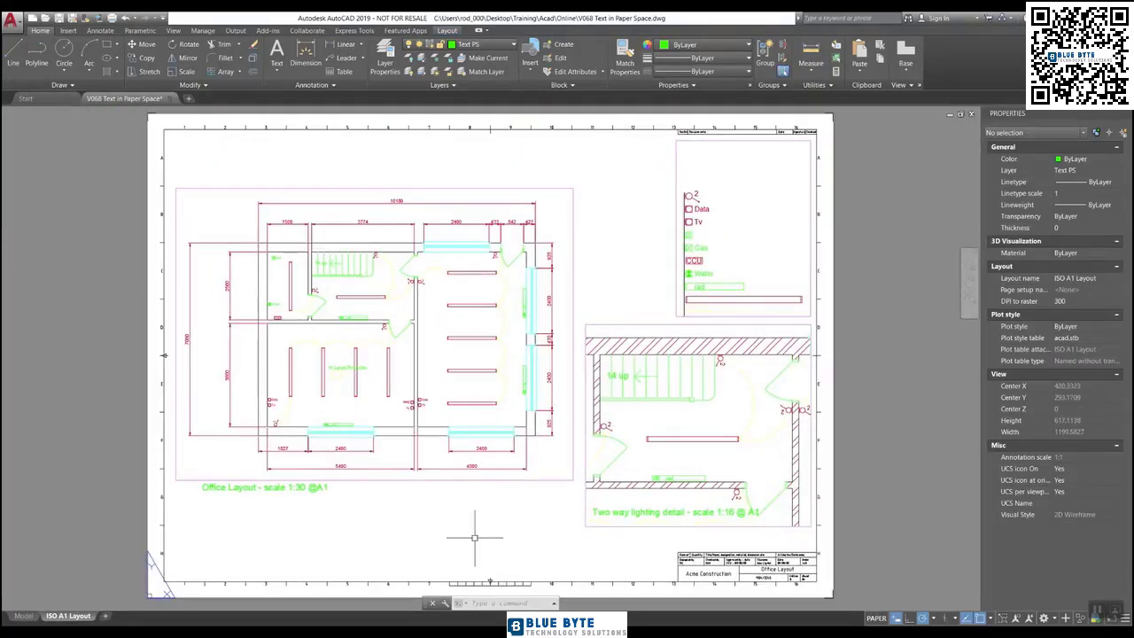
pyautogui.moveTo(450, 534); pyautogui.dragTo(436, 537, button='middle')
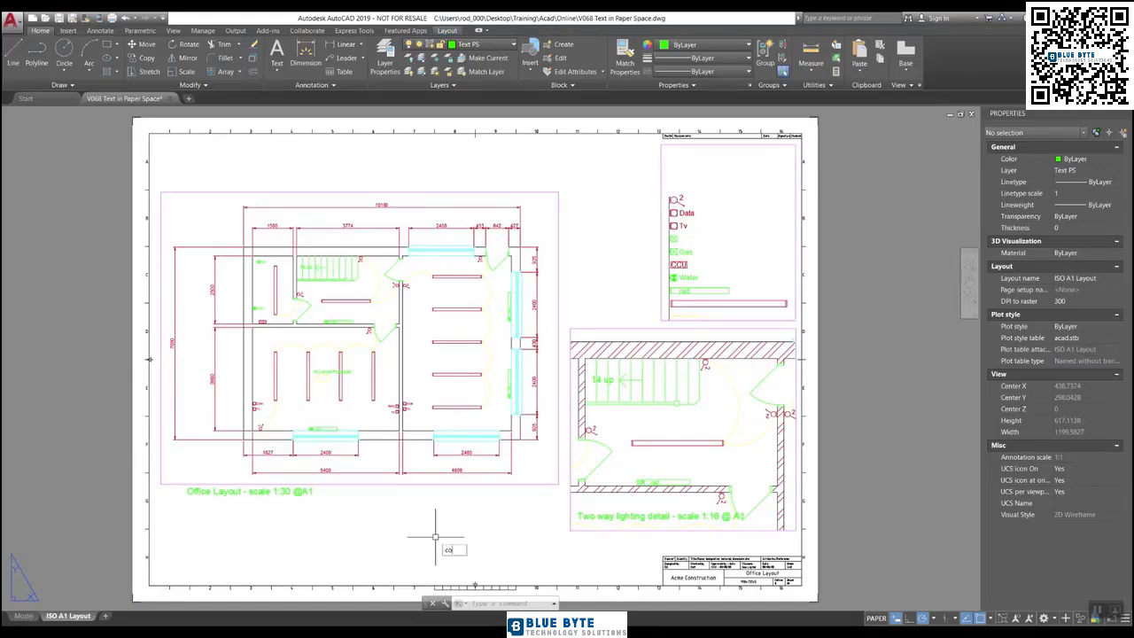
pyautogui.write('co')
pyautogui.press('space')
pyautogui.click(346, 526)
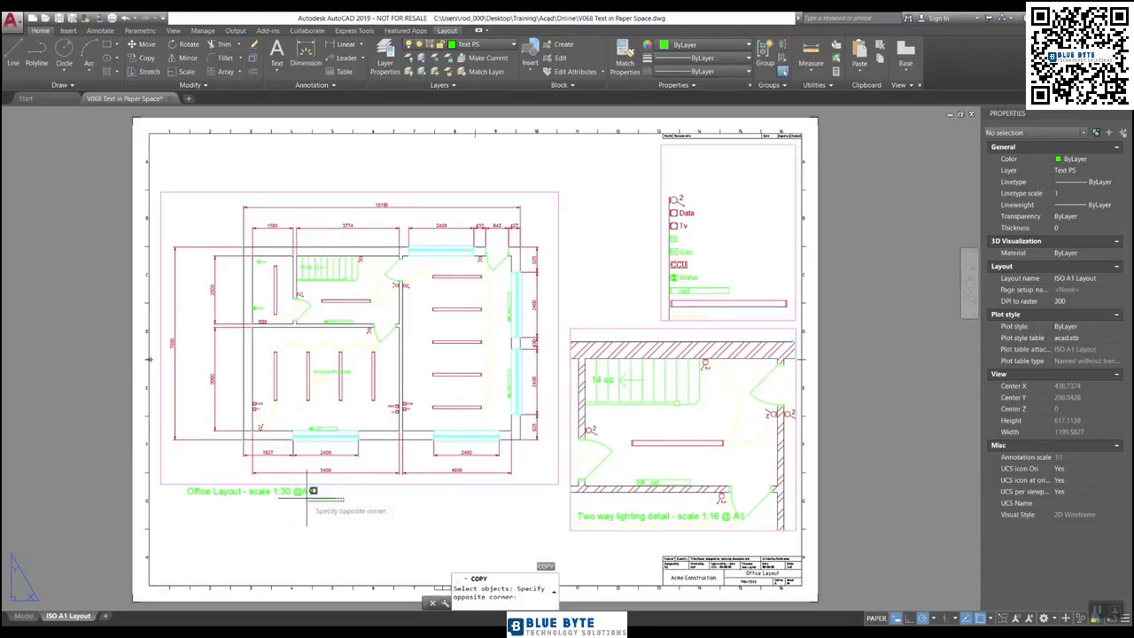
pyautogui.click(188, 467)
pyautogui.press('Return')
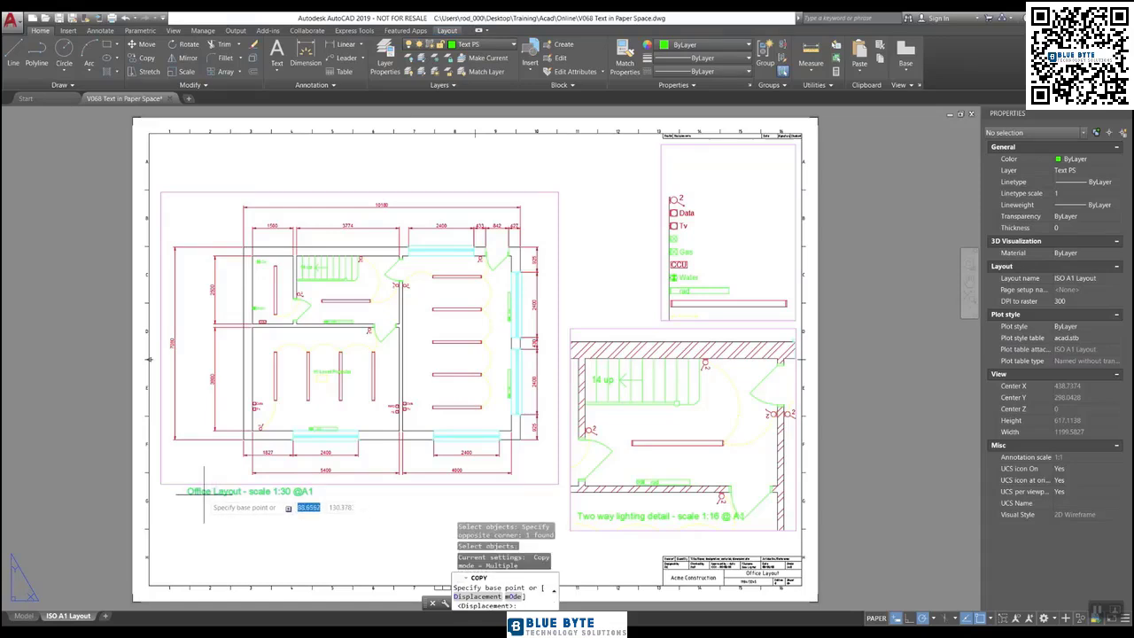
# Step: Place the title copy at the top of the symbol legend box
pyautogui.click(210, 488)
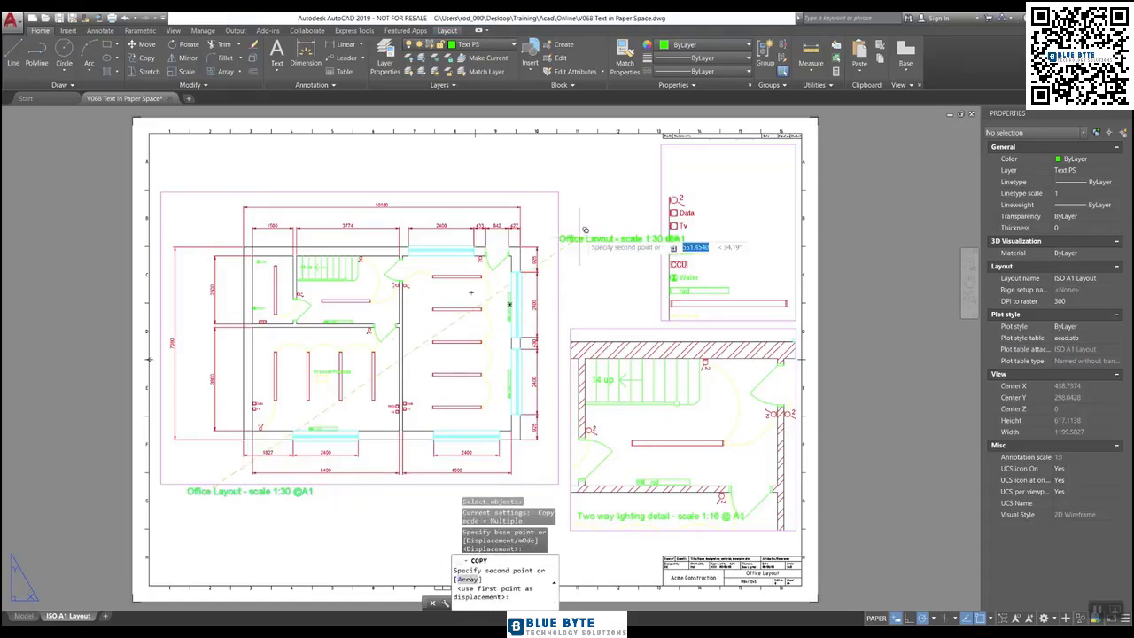
pyautogui.click(688, 175)
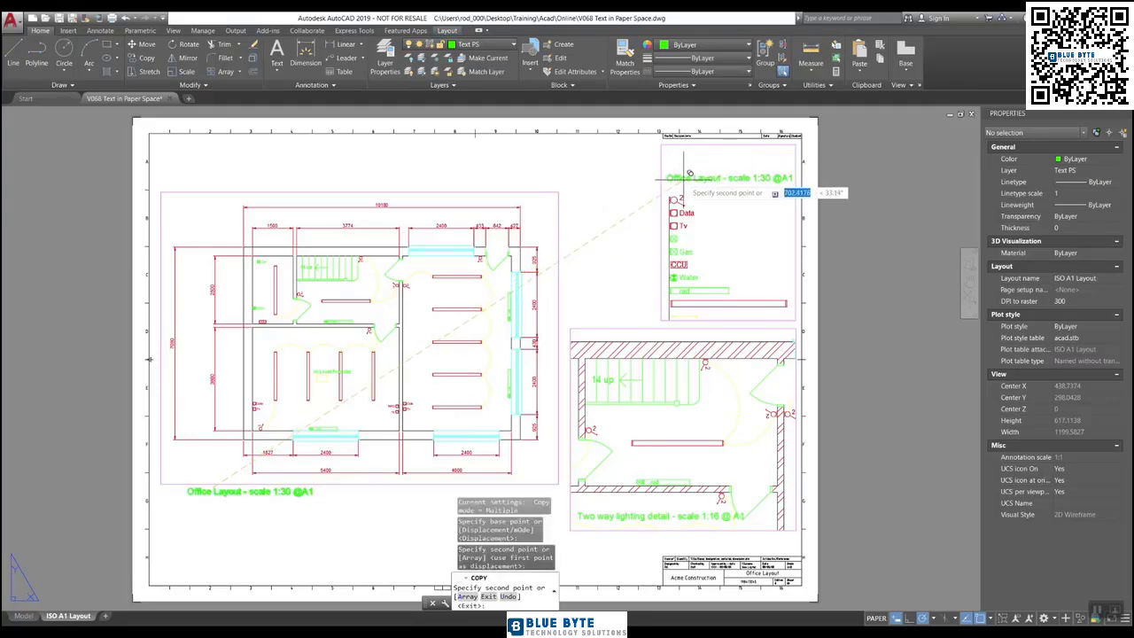
pyautogui.rightClick(612, 213)
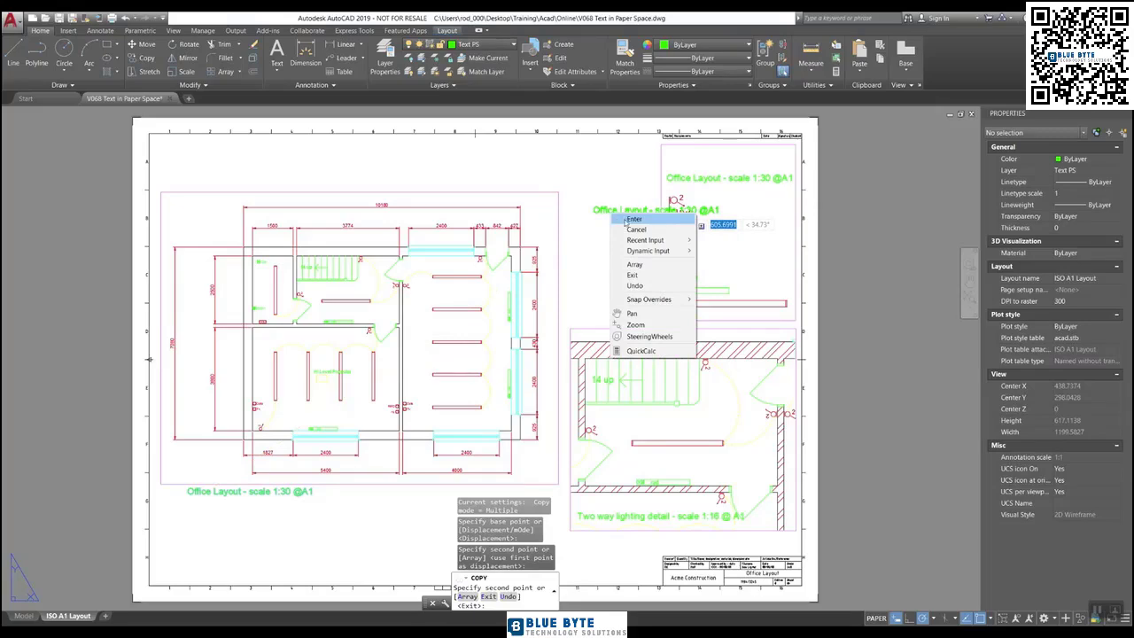
pyautogui.click(626, 219)
pyautogui.scroll(5, 714, 222)
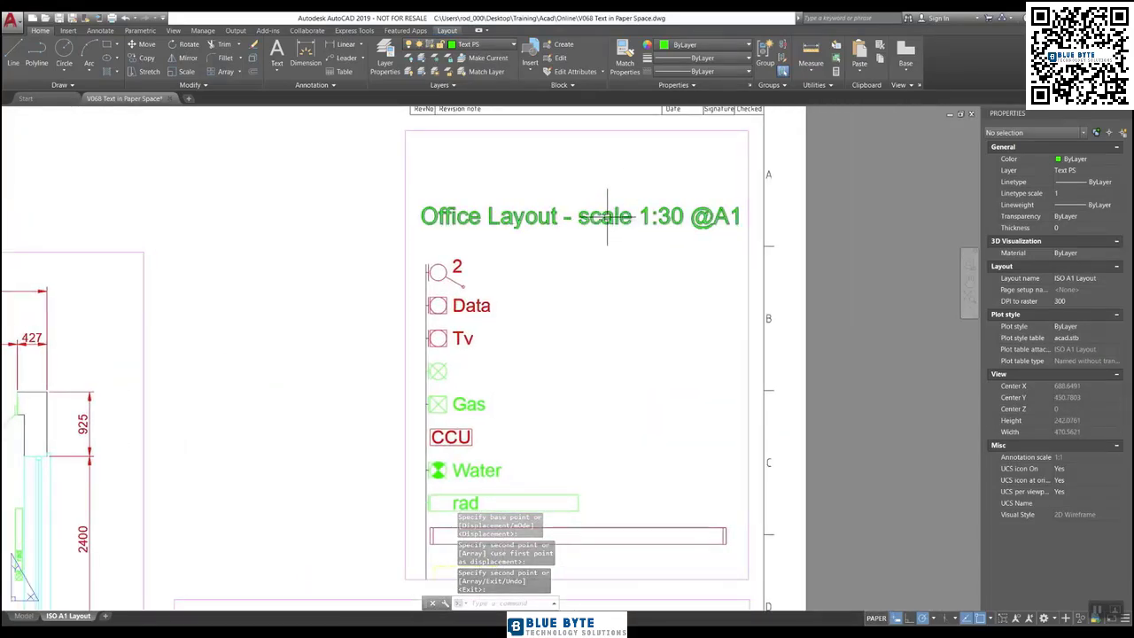
# Step: Retype the title copy atop the legend as 'Key to Symbols'
pyautogui.doubleClick(608, 218)
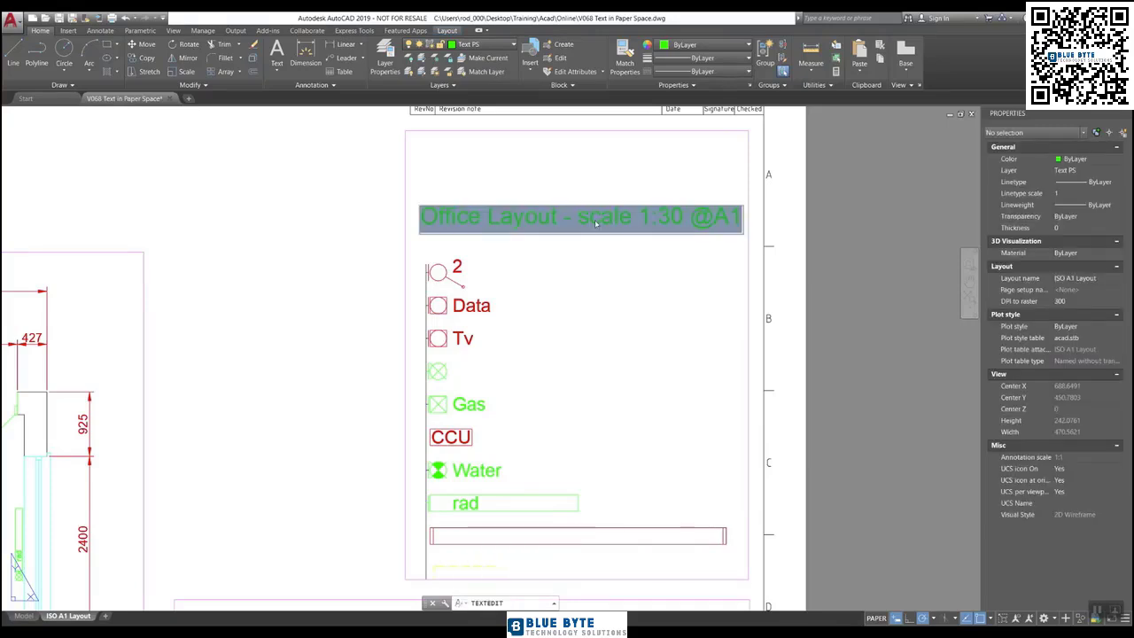
pyautogui.write('Ket')
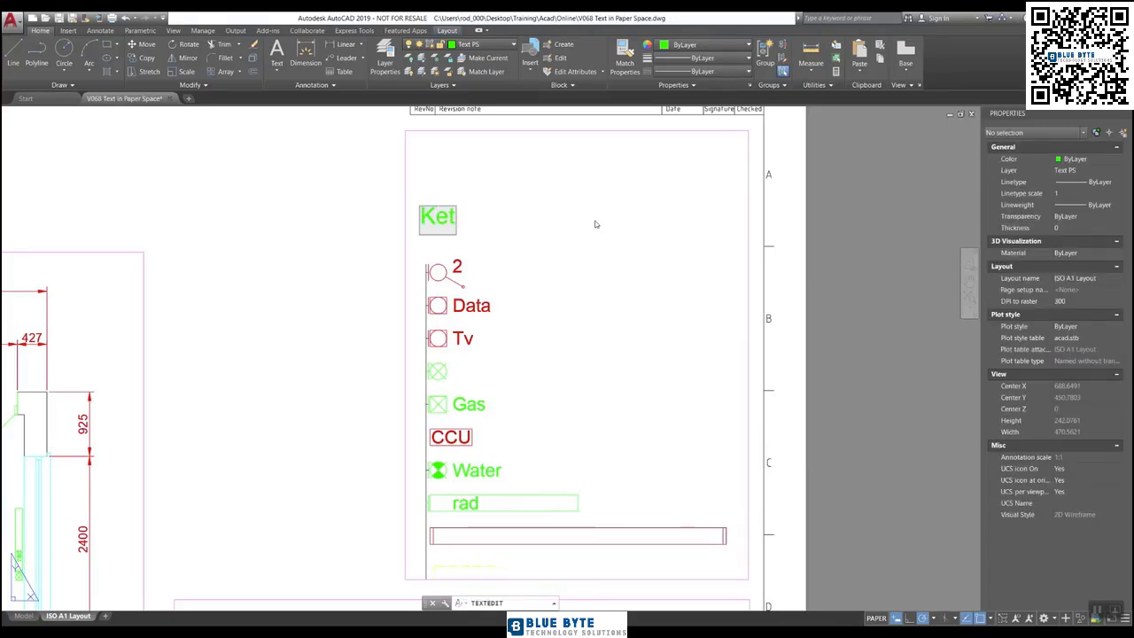
pyautogui.press('BackSpace')
pyautogui.write('y to Sy')
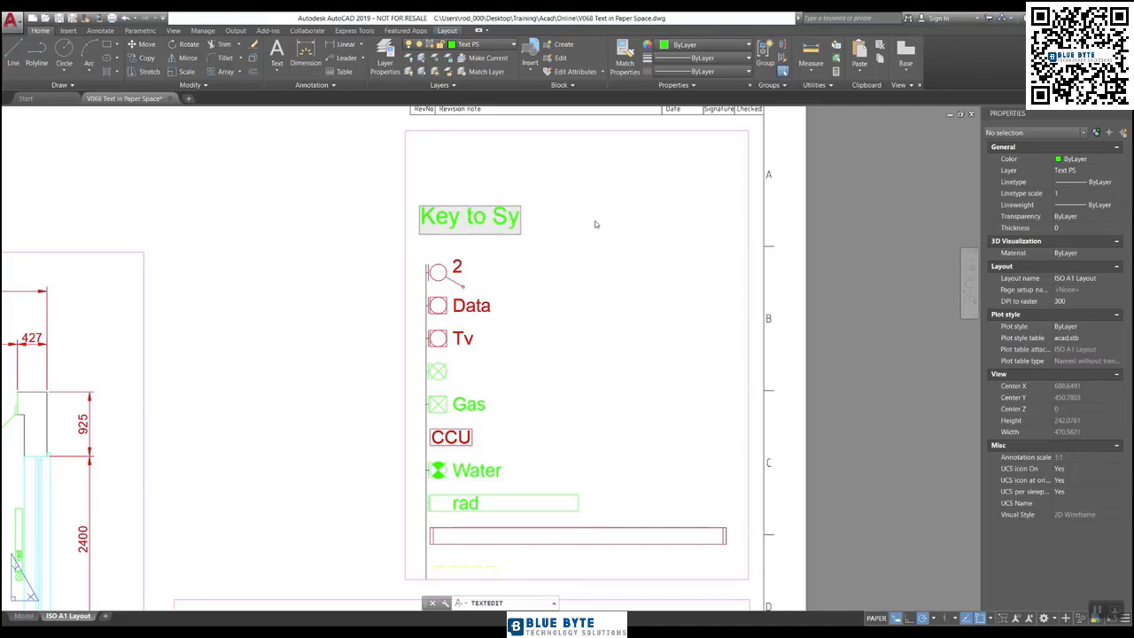
pyautogui.write('mbols')
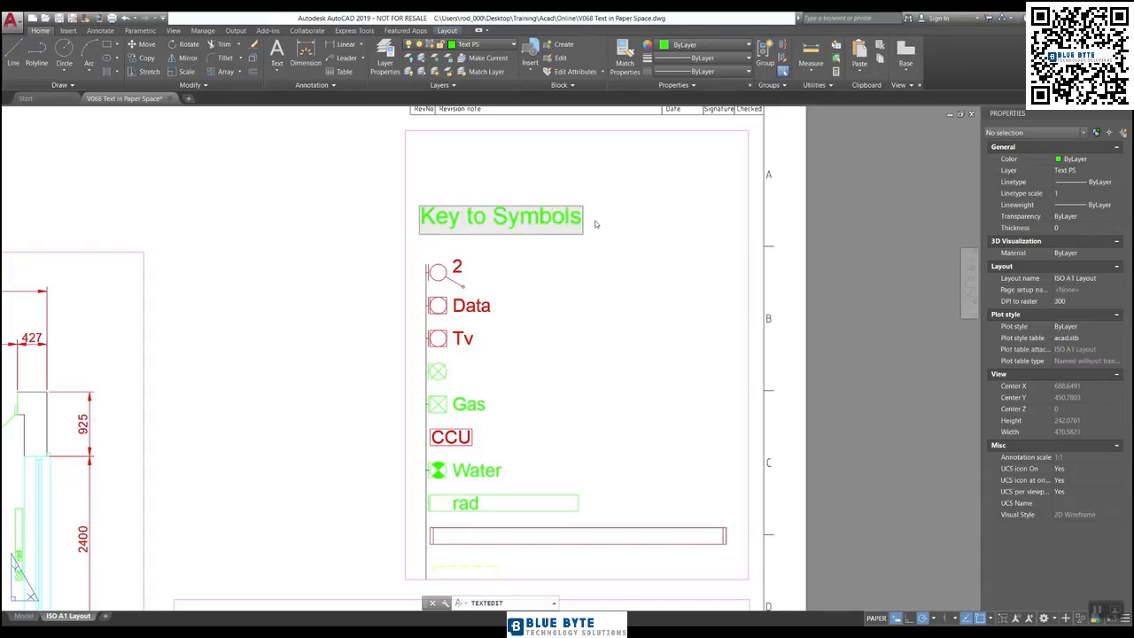
pyautogui.click(595, 224)
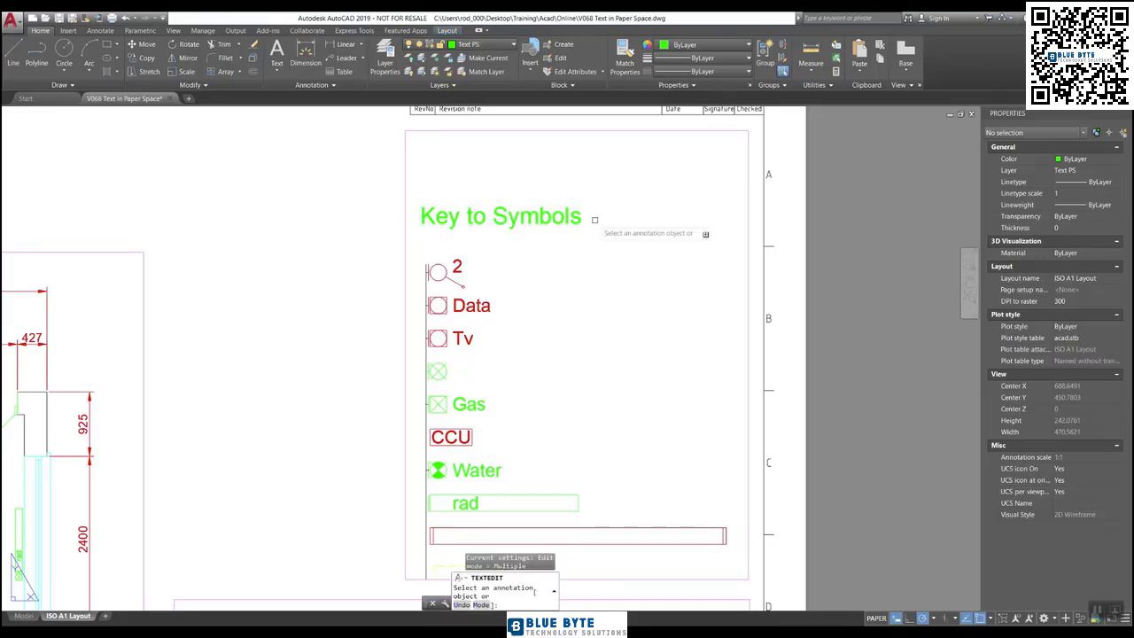
pyautogui.press('Escape')
pyautogui.scroll(-2, 405, 316)
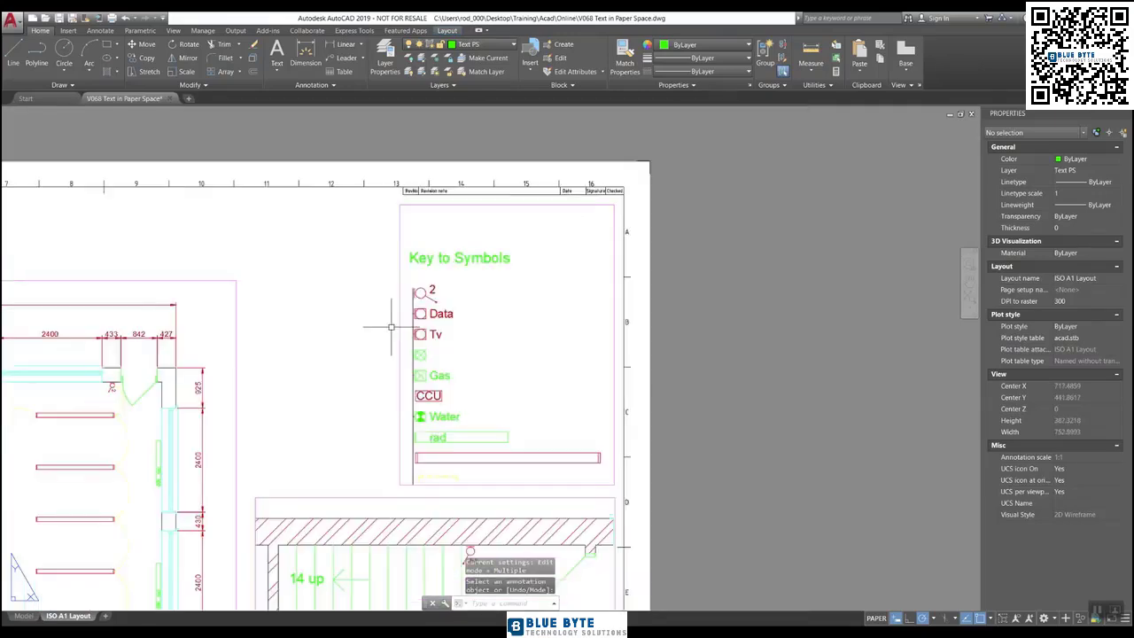
pyautogui.moveTo(405, 317); pyautogui.dragTo(699, 257, button='middle')
pyautogui.scroll(-2, 699, 257)
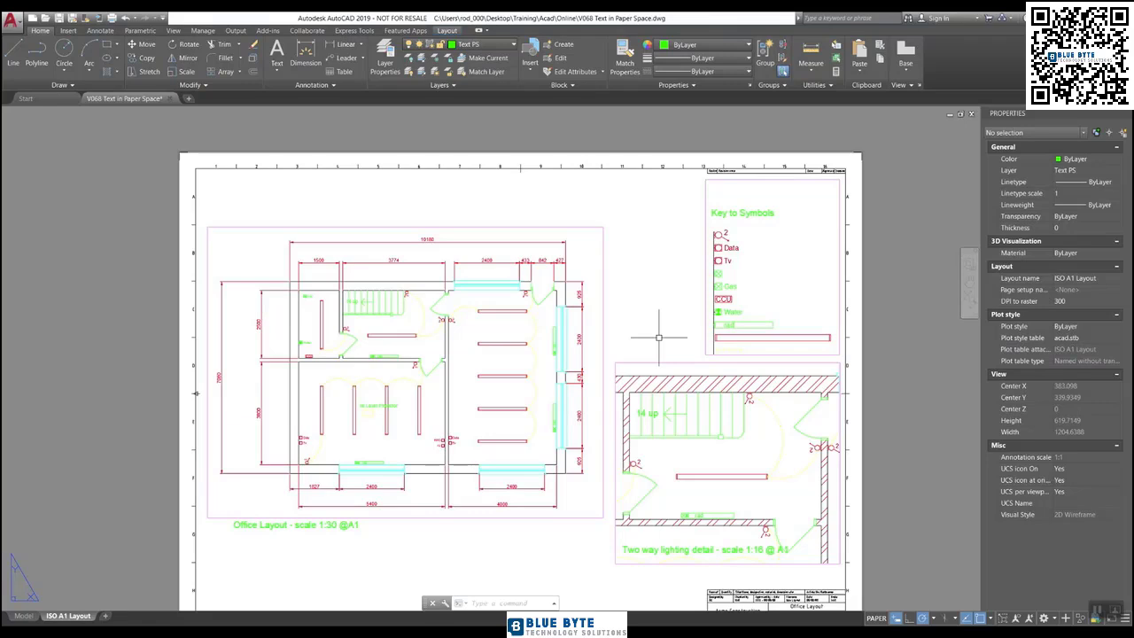
# Step: Copy the last-created Key to Symbols text into the upper-left, lower-left and right-hand rooms and the lighting detail
pyautogui.write('copy')
pyautogui.press('Return')
pyautogui.write('lect objects:')
pyautogui.press('Return')
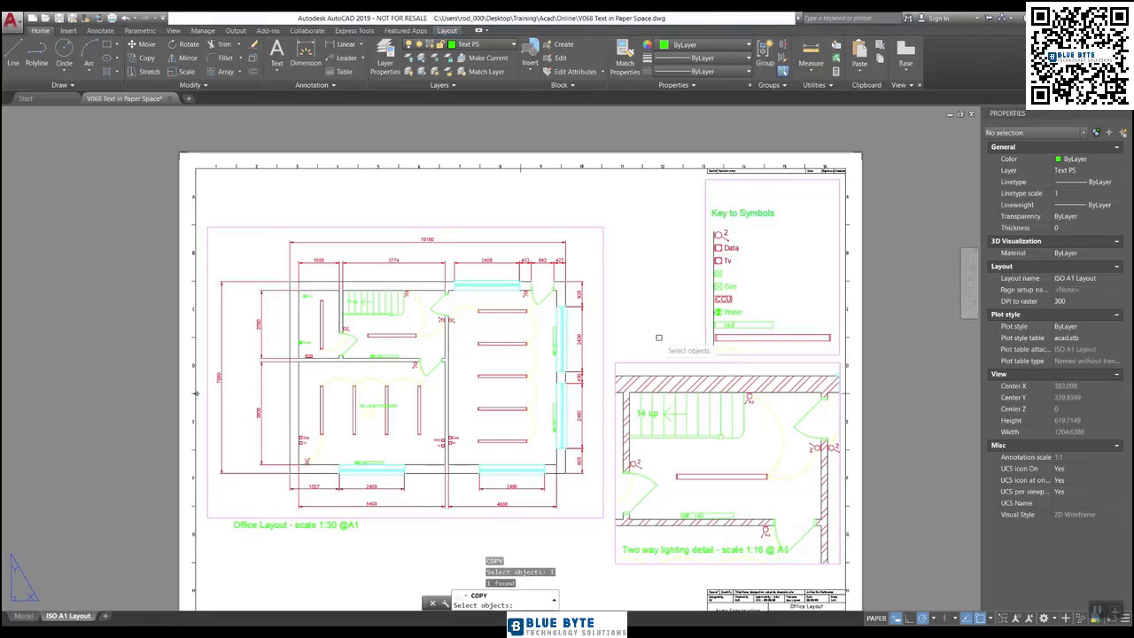
pyautogui.press('Return')
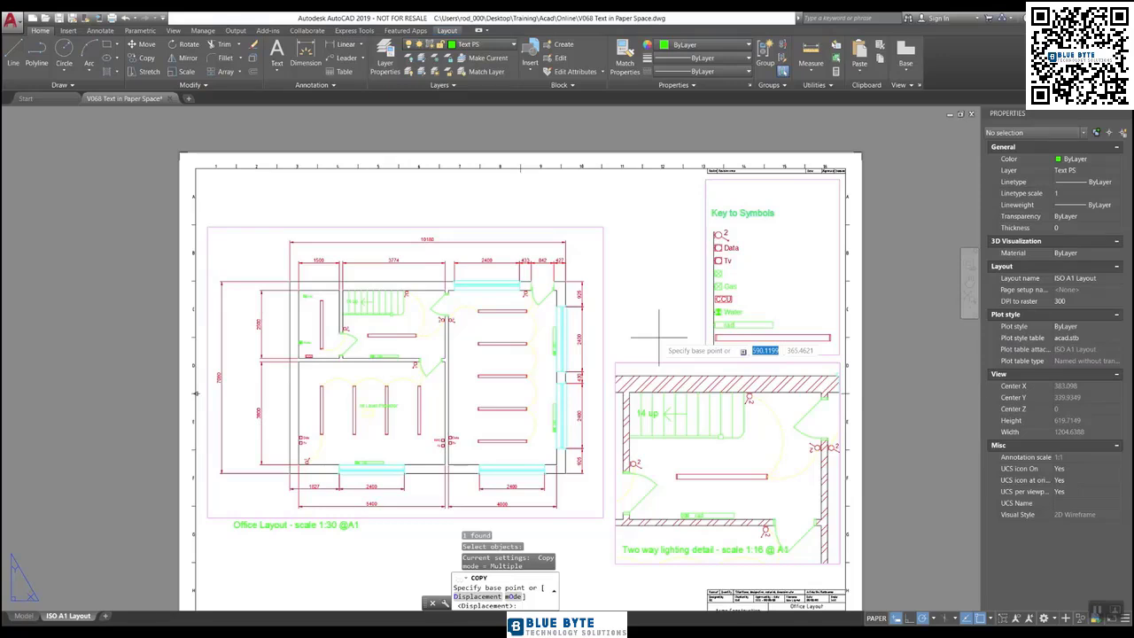
pyautogui.click(747, 215)
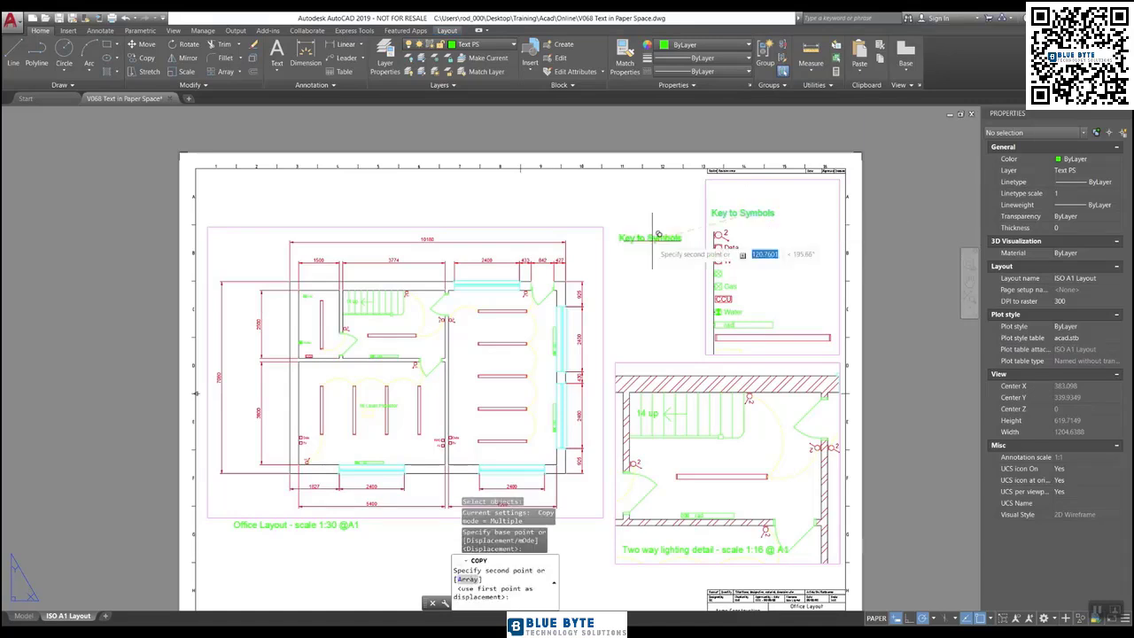
pyautogui.click(403, 320)
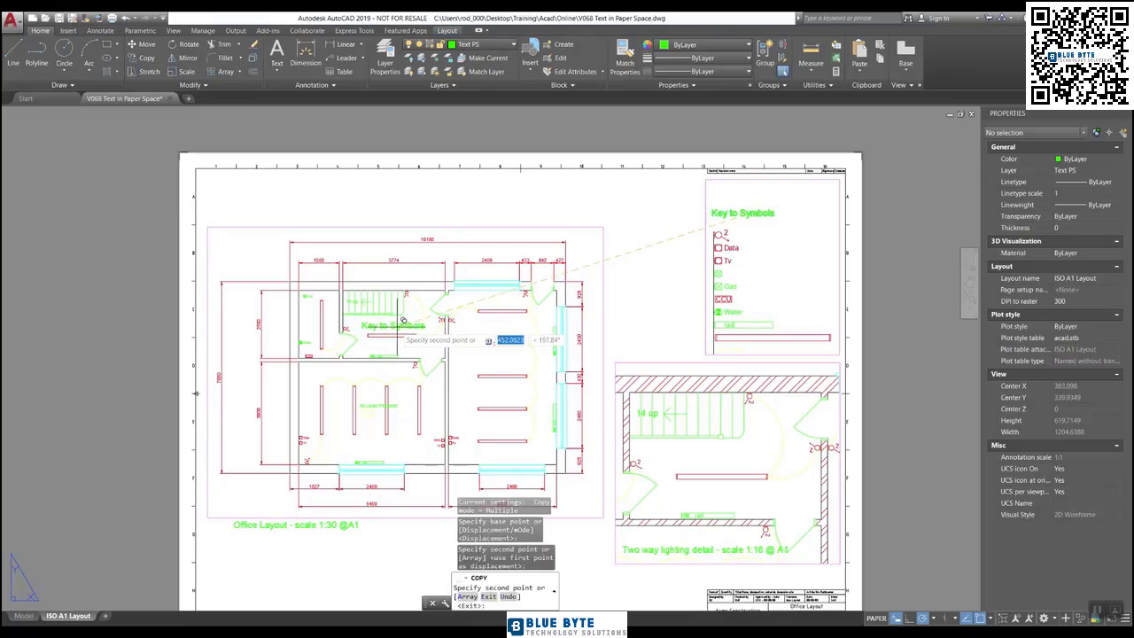
pyautogui.click(374, 442)
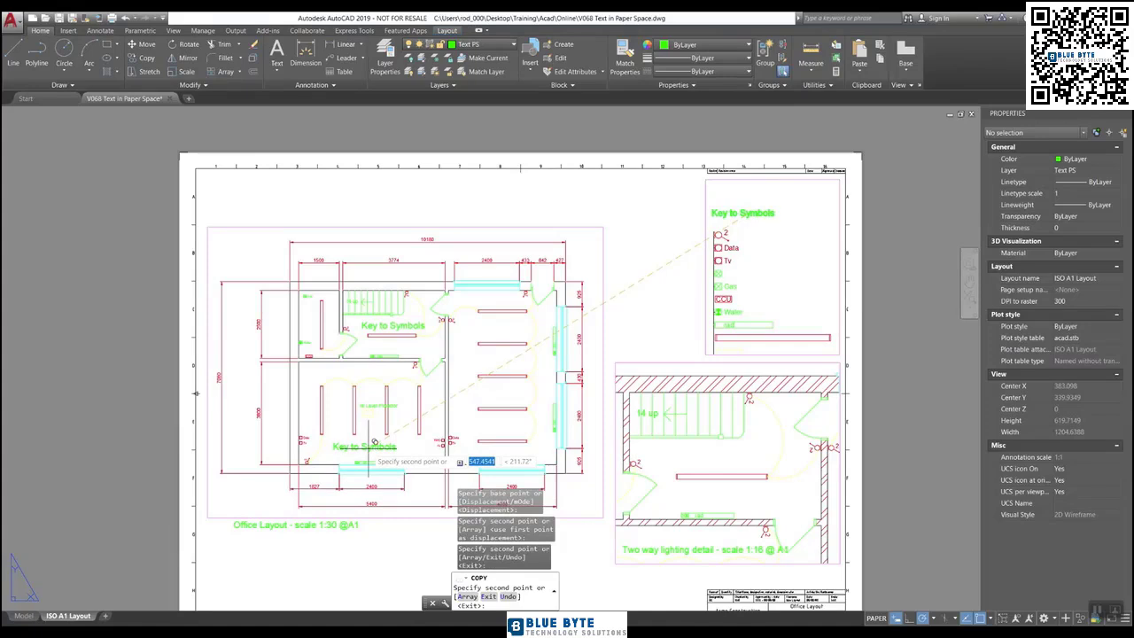
pyautogui.click(497, 388)
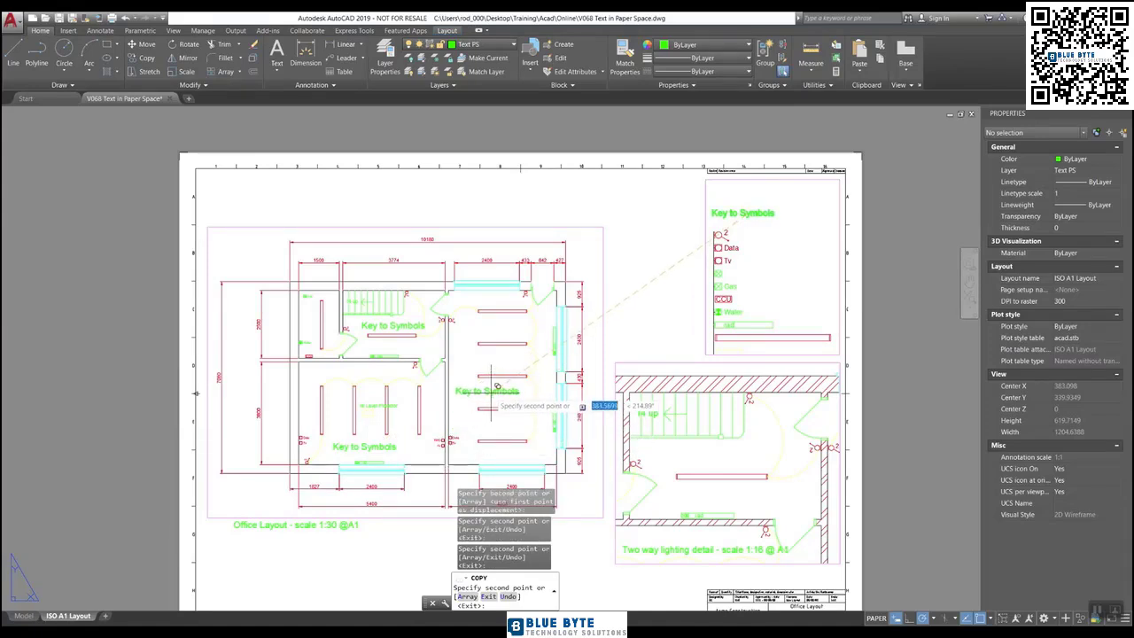
pyautogui.click(726, 462)
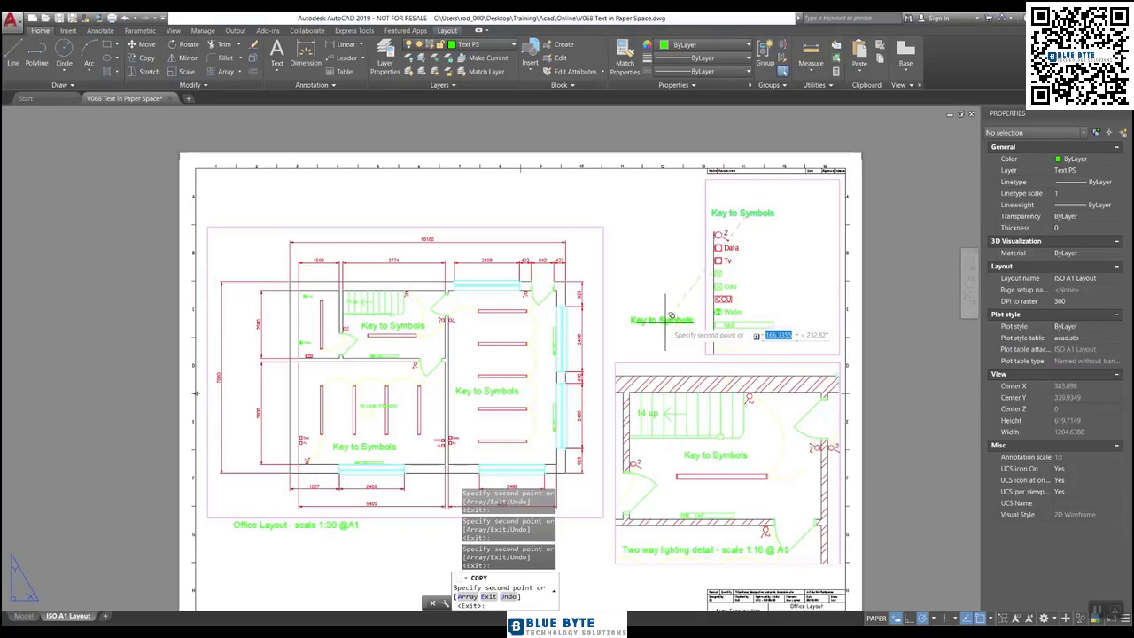
pyautogui.press('Escape')
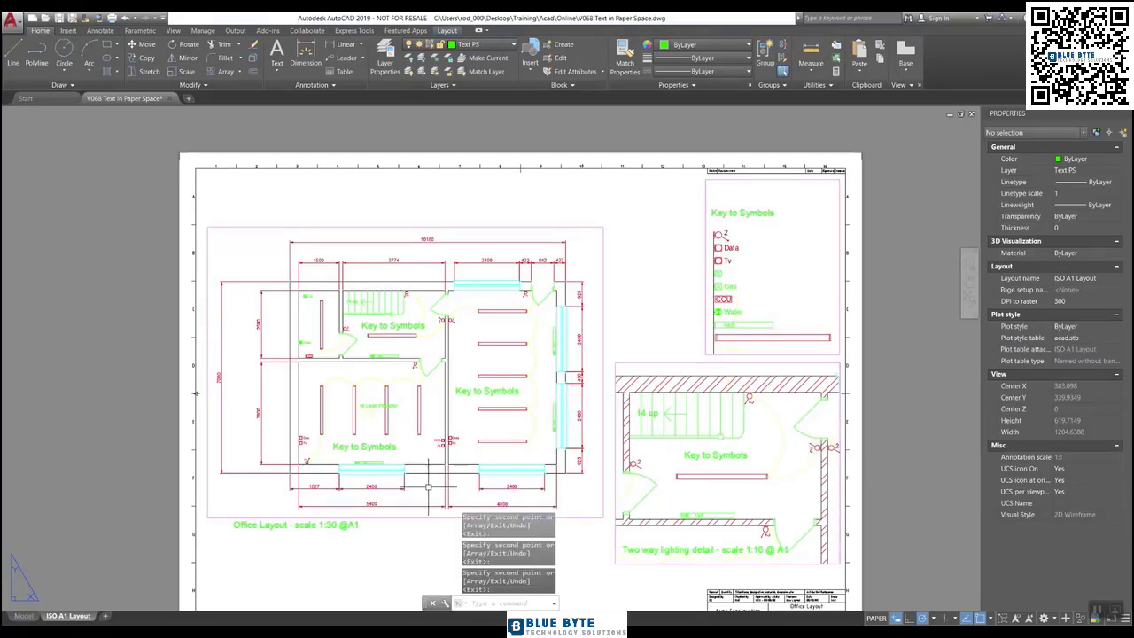
# Step: Zoom into the plan and retype the conference room's Key to Symbols label as 'Conference Room'
pyautogui.scroll(2, 416, 447)
pyautogui.scroll(3, 372, 443)
pyautogui.moveTo(372, 443); pyautogui.dragTo(474, 447, button='middle')
pyautogui.scroll(-2, 474, 447)
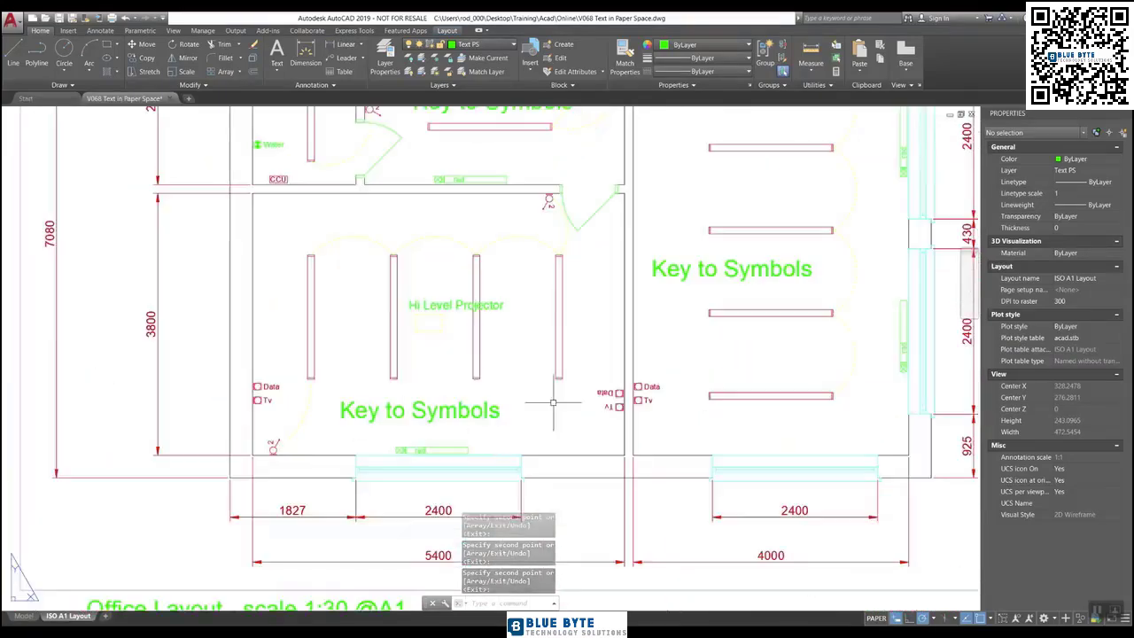
pyautogui.scroll(2, 463, 431)
pyautogui.doubleClick(465, 412)
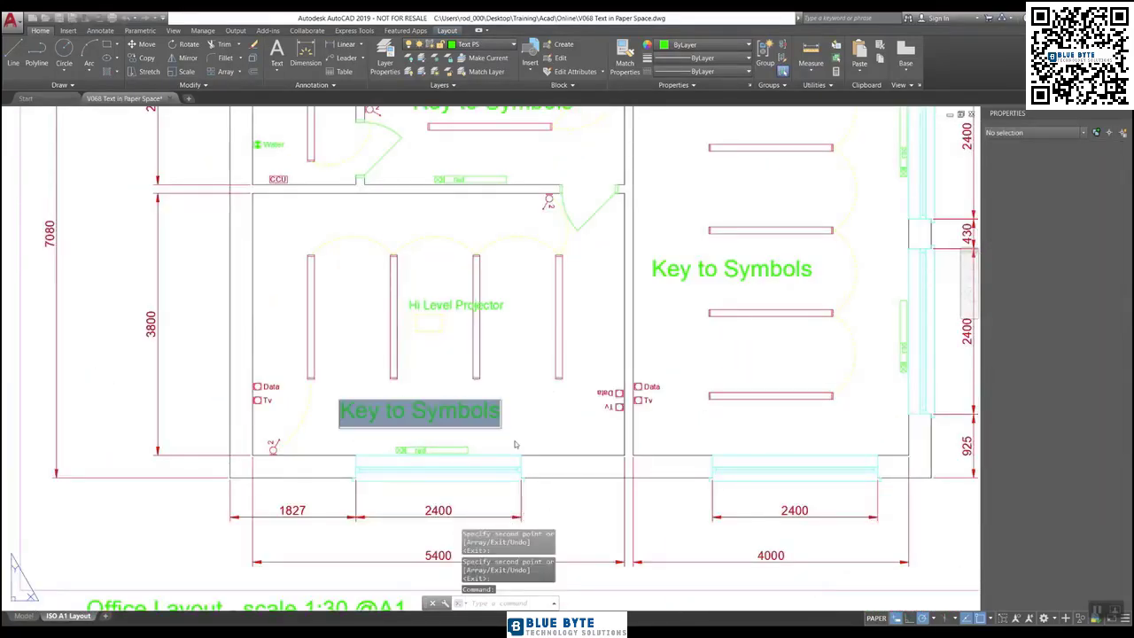
pyautogui.write('rec')
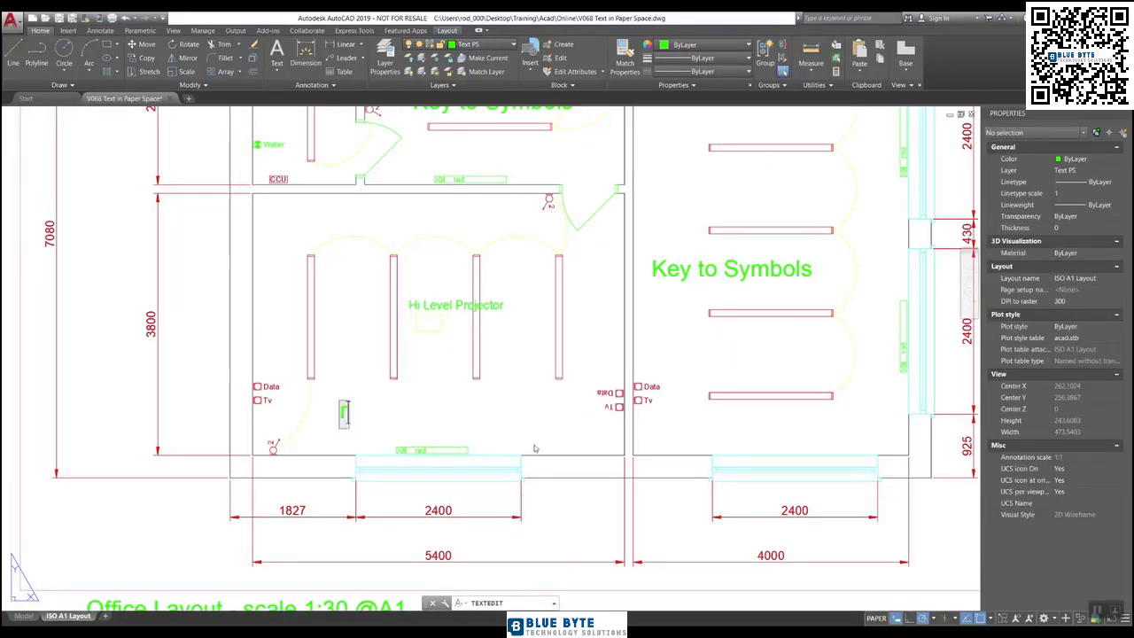
pyautogui.press('BackSpace')
pyautogui.press('BackSpace')
pyautogui.press('BackSpace')
pyautogui.write('Con')
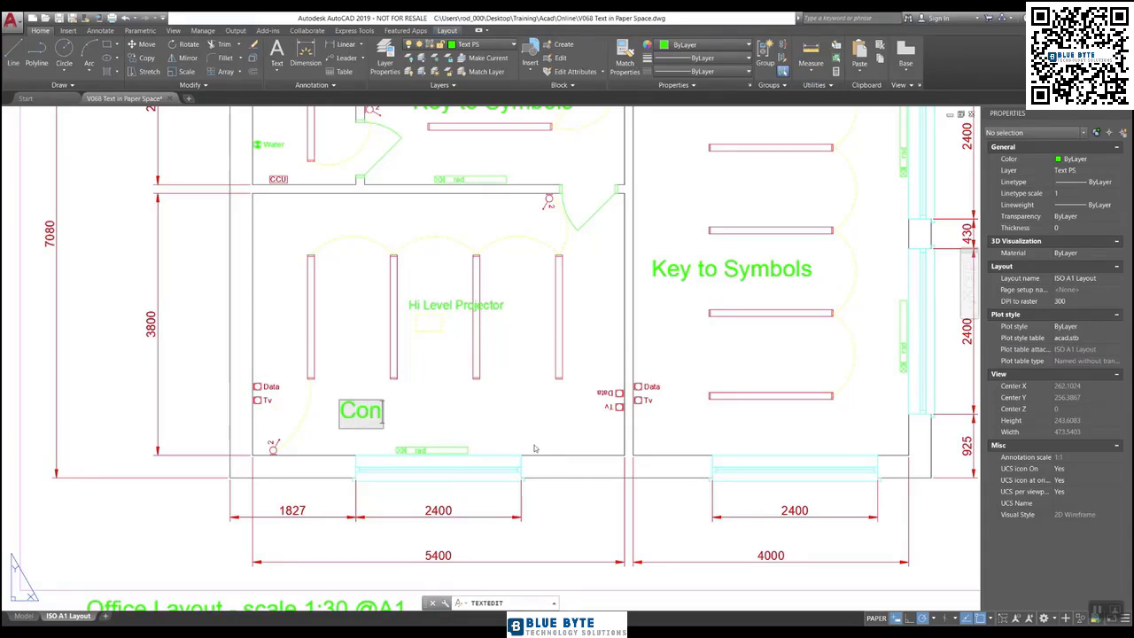
pyautogui.write('ference')
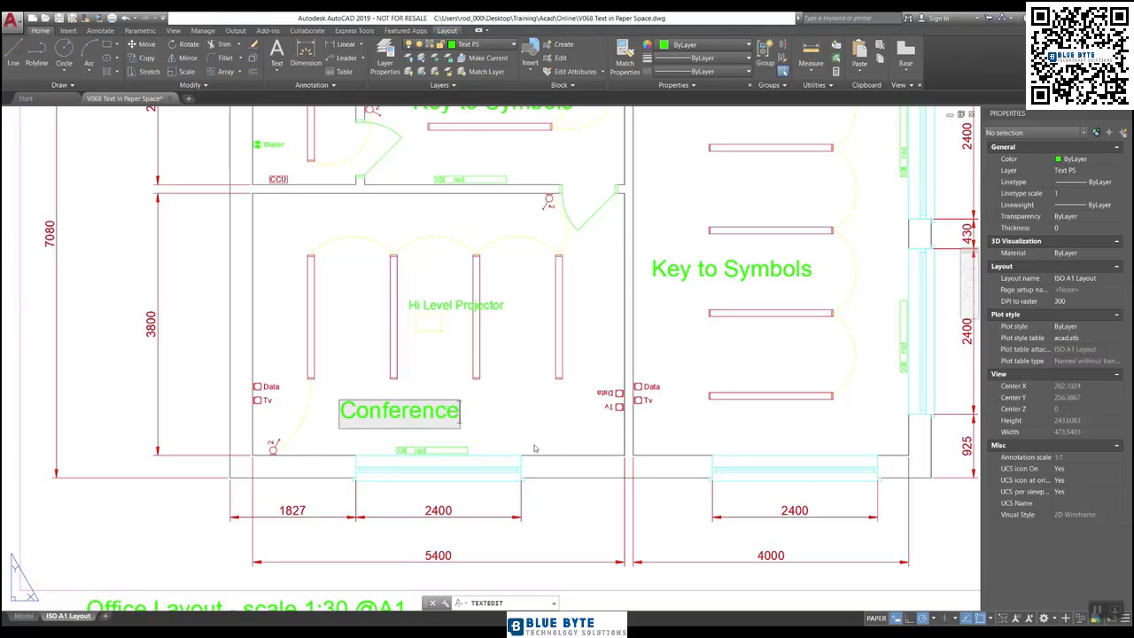
pyautogui.write(' Room')
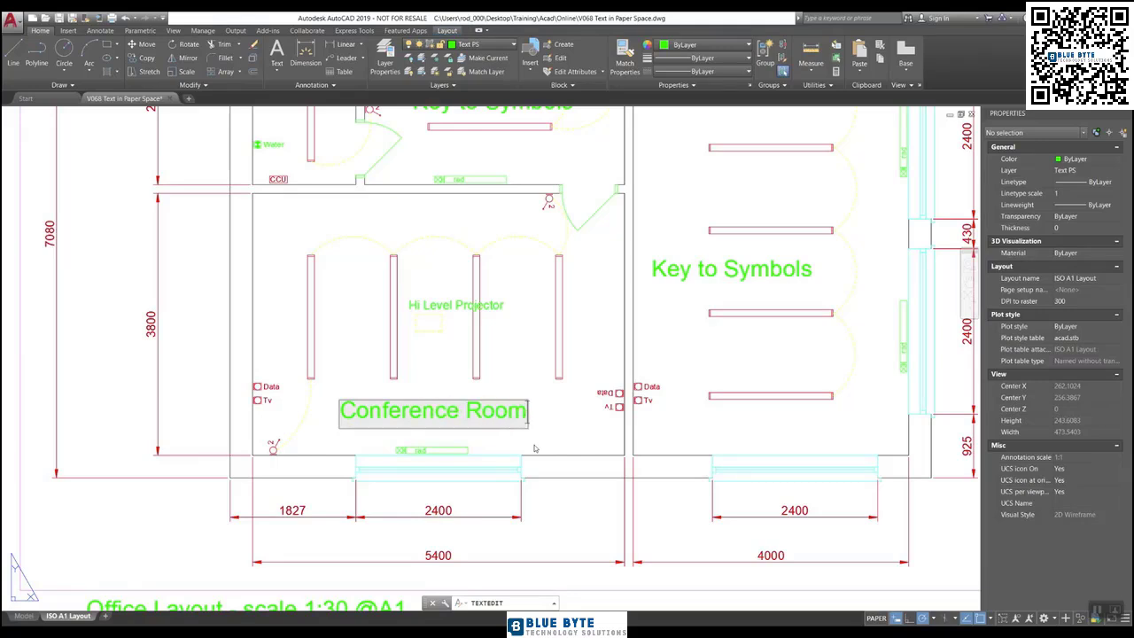
pyautogui.click(534, 448)
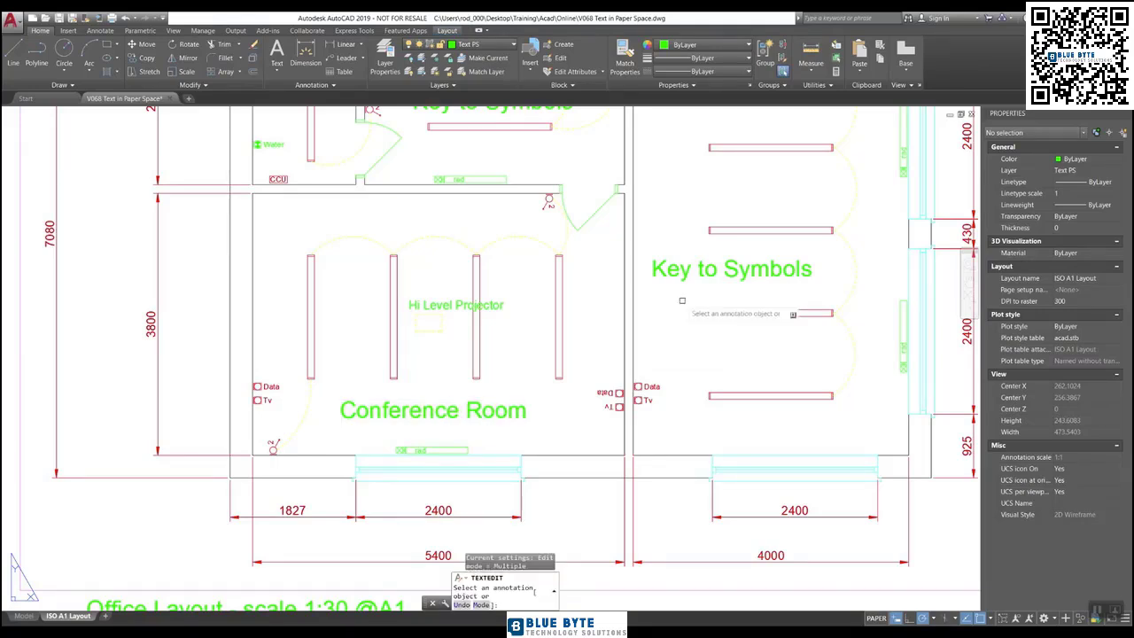
# Step: Relabel the right room as 'Reception' and the stair room above as 'Circulation'
pyautogui.click(691, 274)
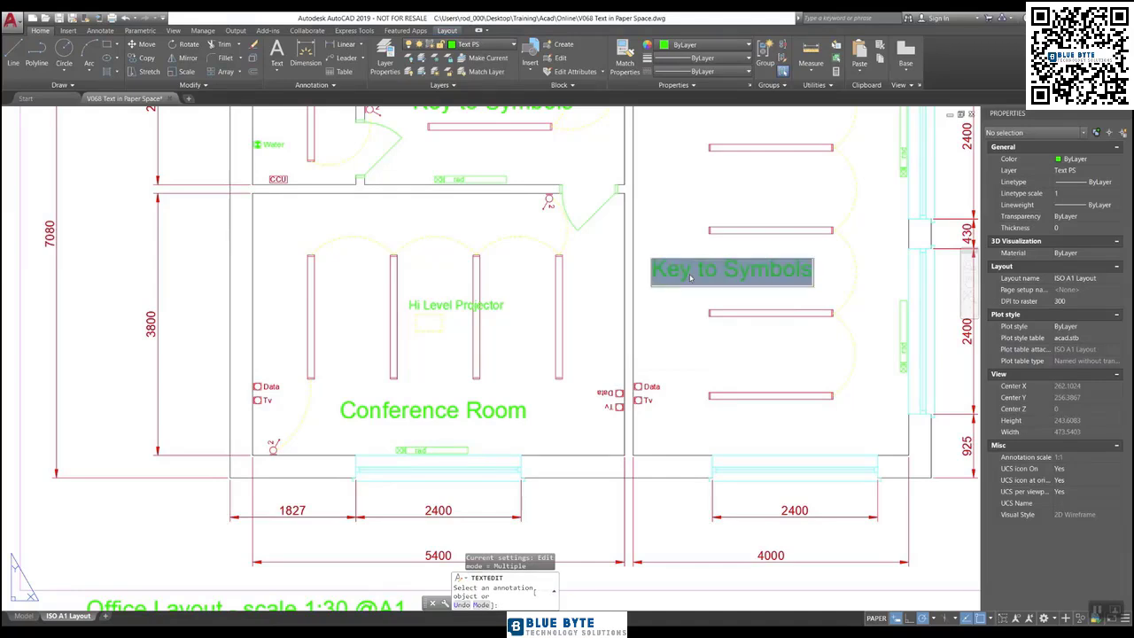
pyautogui.write('Recep')
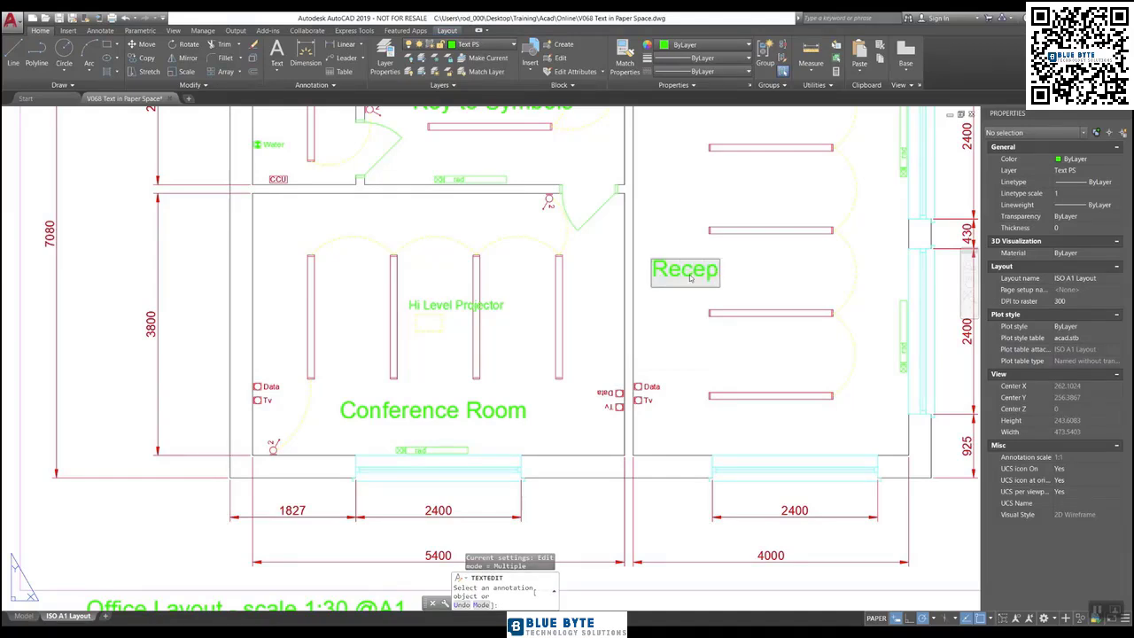
pyautogui.write('tion')
pyautogui.press('Return')
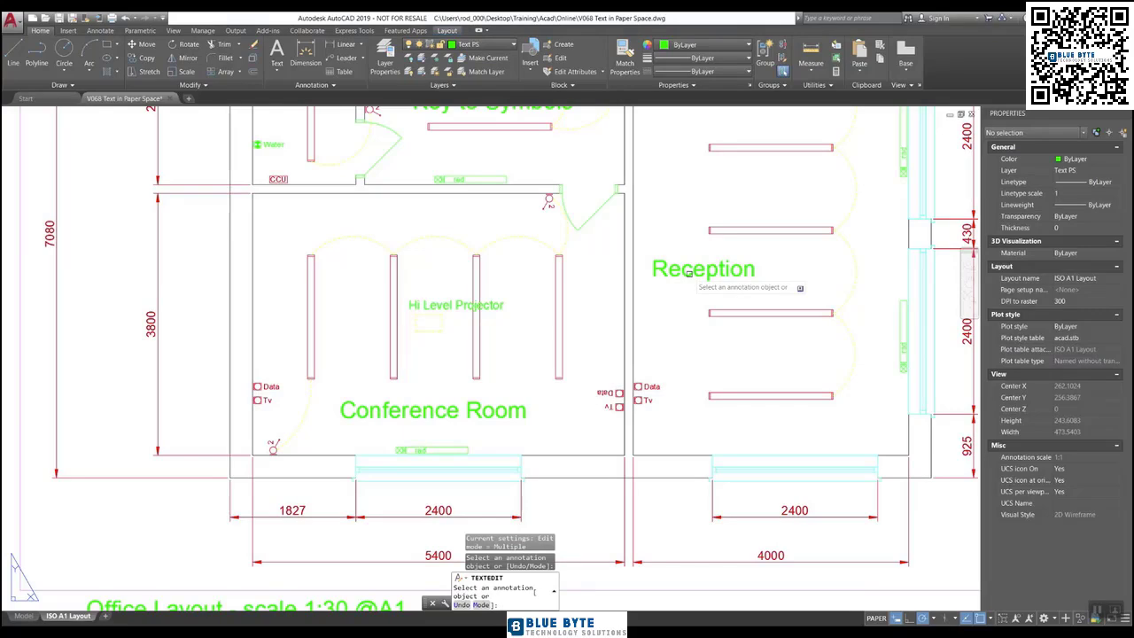
pyautogui.moveTo(527, 110); pyautogui.dragTo(535, 213, button='middle')
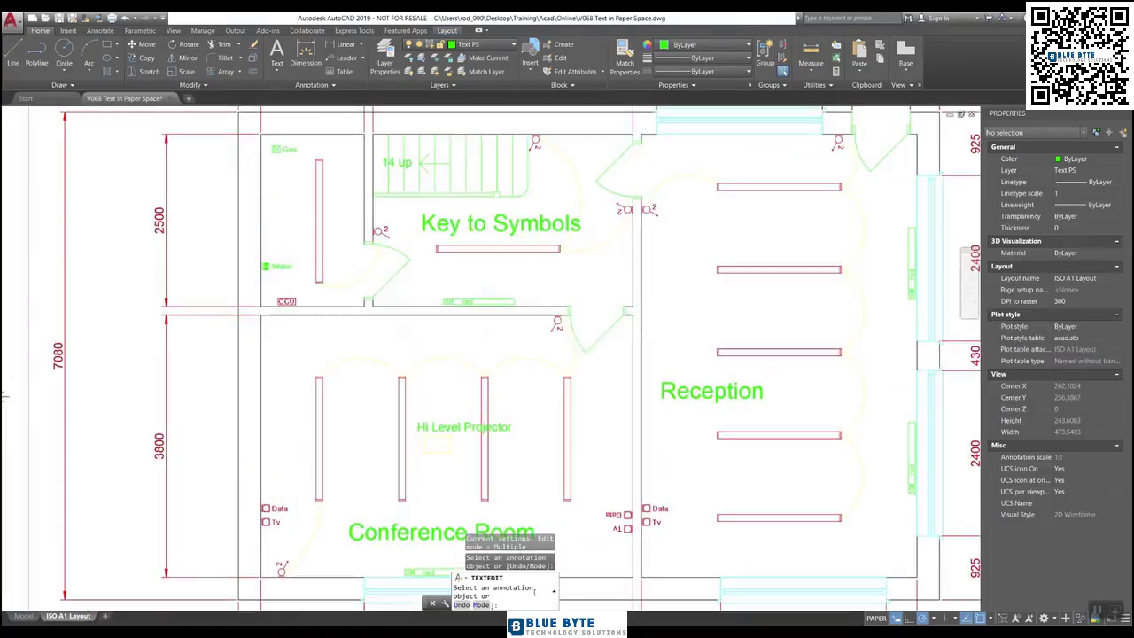
pyautogui.click(535, 227)
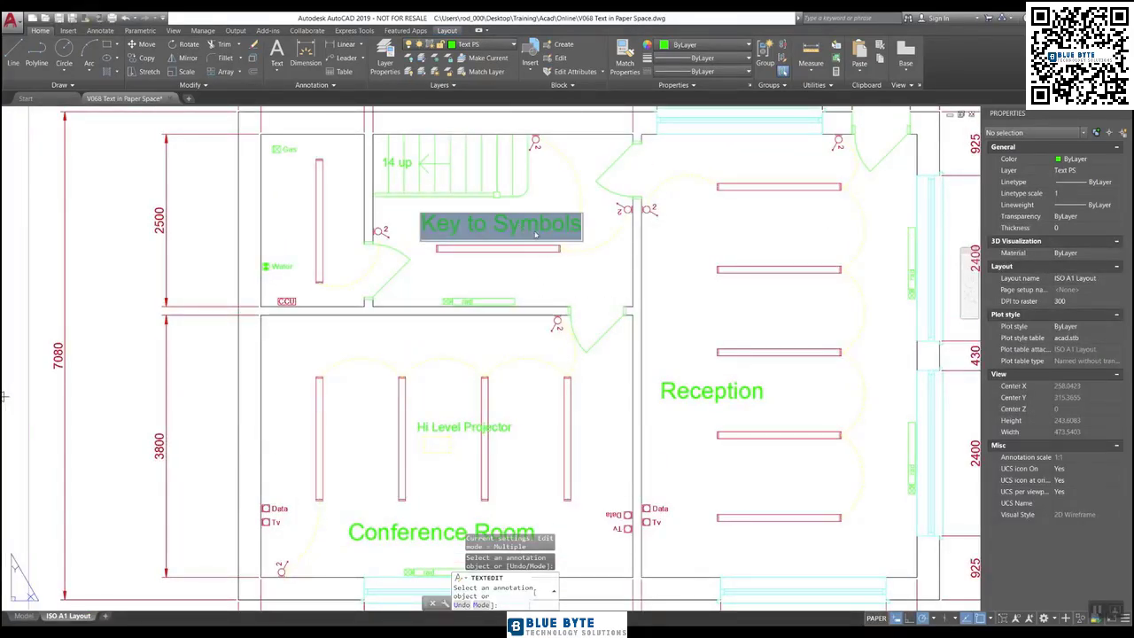
pyautogui.write('Circ')
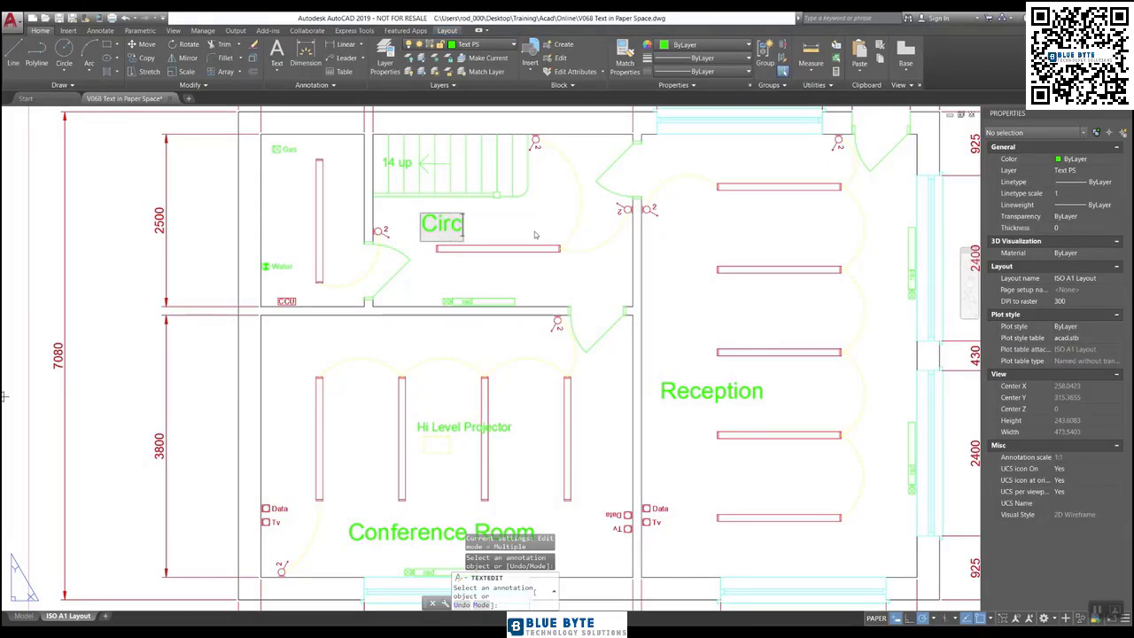
pyautogui.write('ulation')
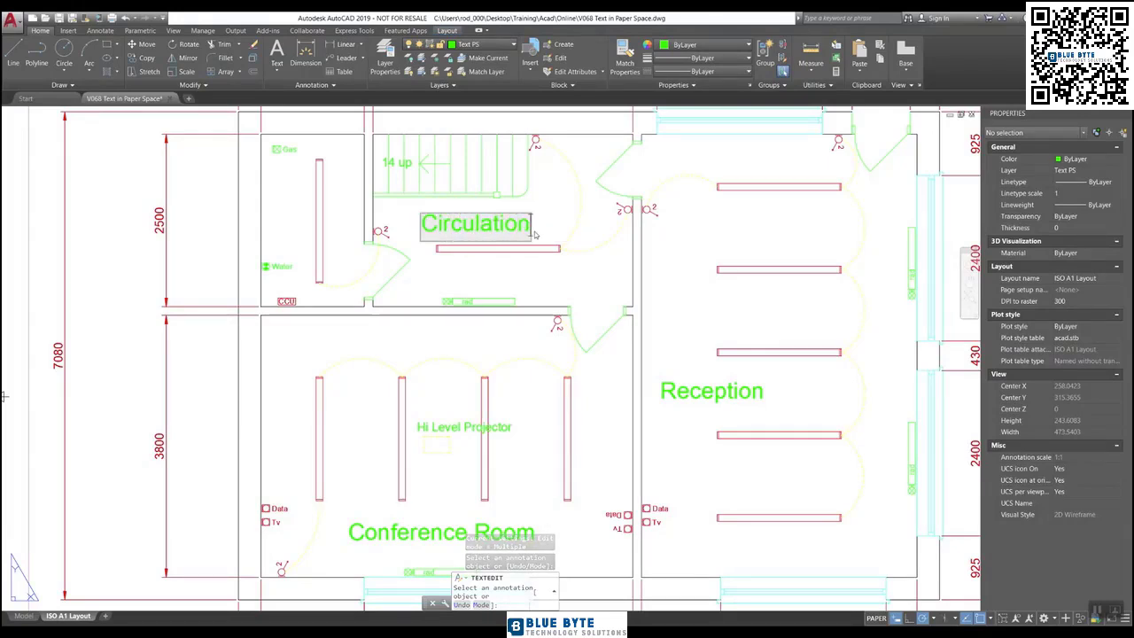
pyautogui.press('Return')
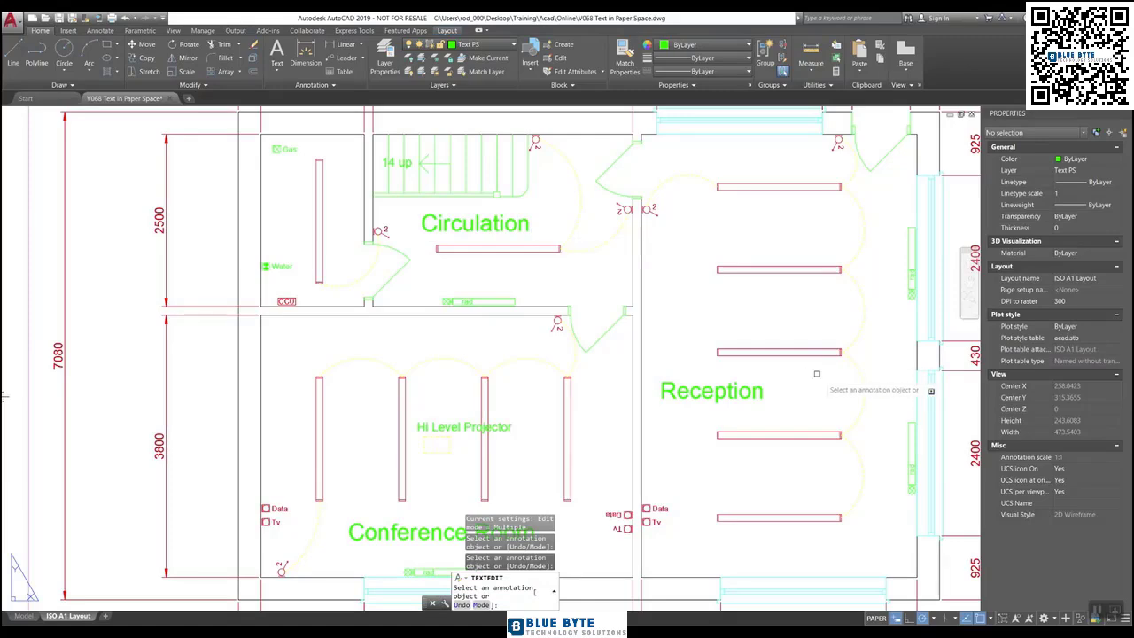
# Step: Retype the Key to Symbols label inside the two-way lighting detail as 'Circulation' and end editing
pyautogui.moveTo(817, 373); pyautogui.dragTo(593, 401, button='middle')
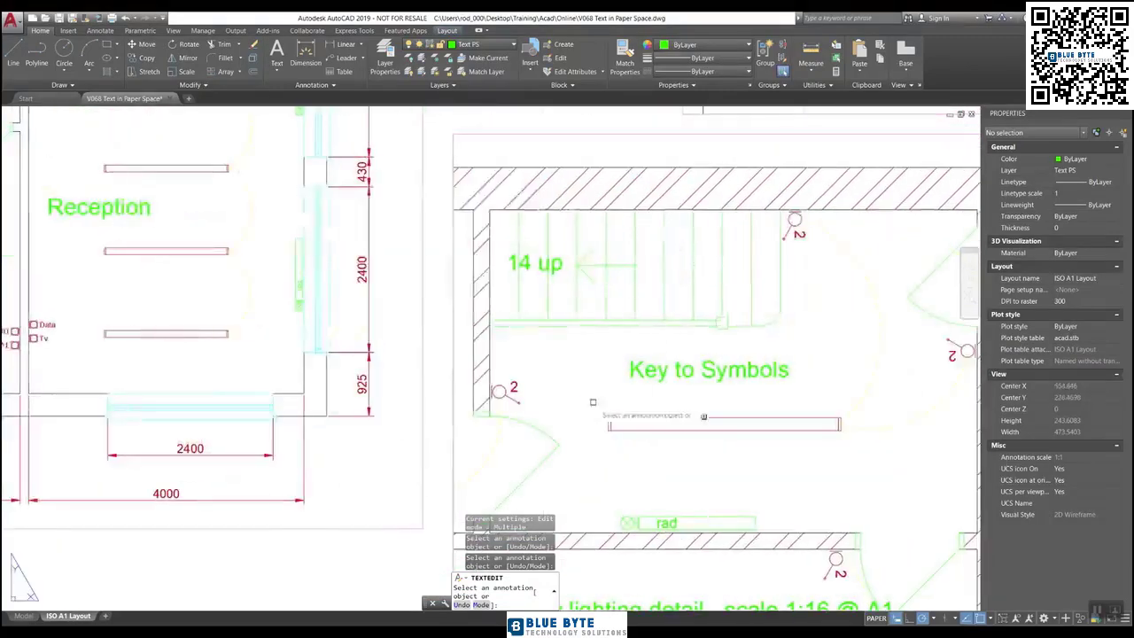
pyautogui.click(694, 379)
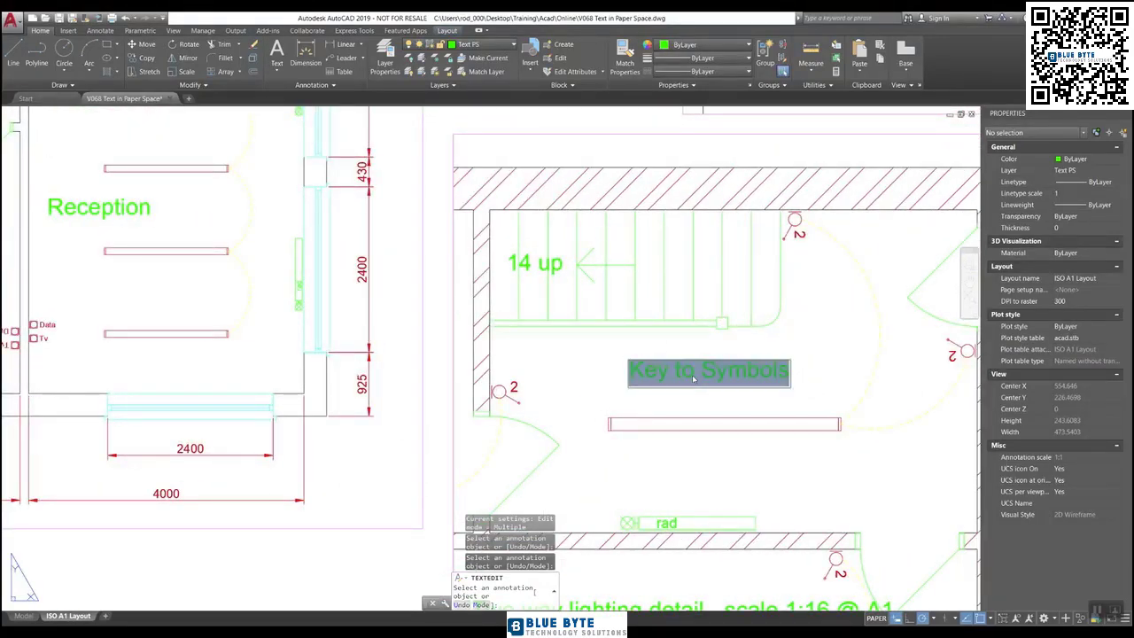
pyautogui.write('Circu')
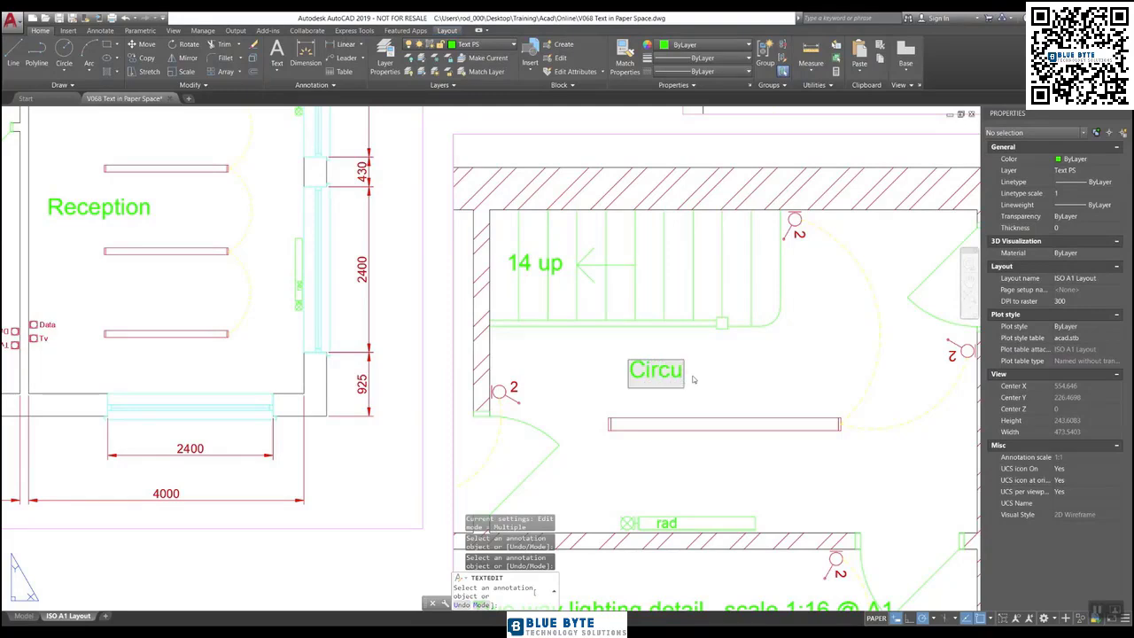
pyautogui.write('lation')
pyautogui.press('Return')
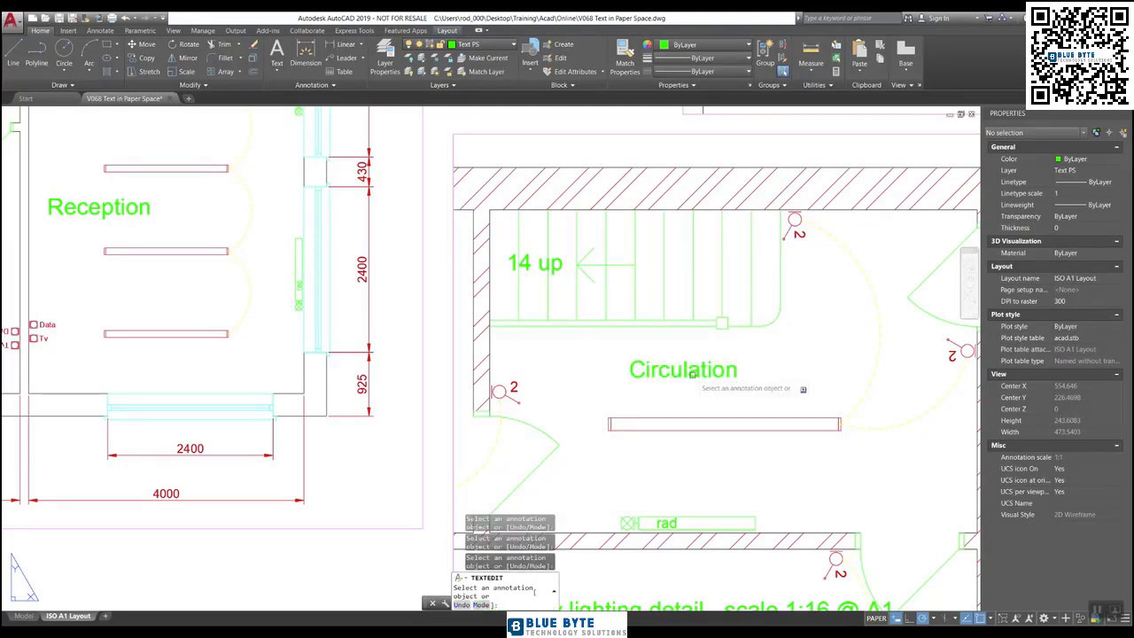
pyautogui.press('Escape')
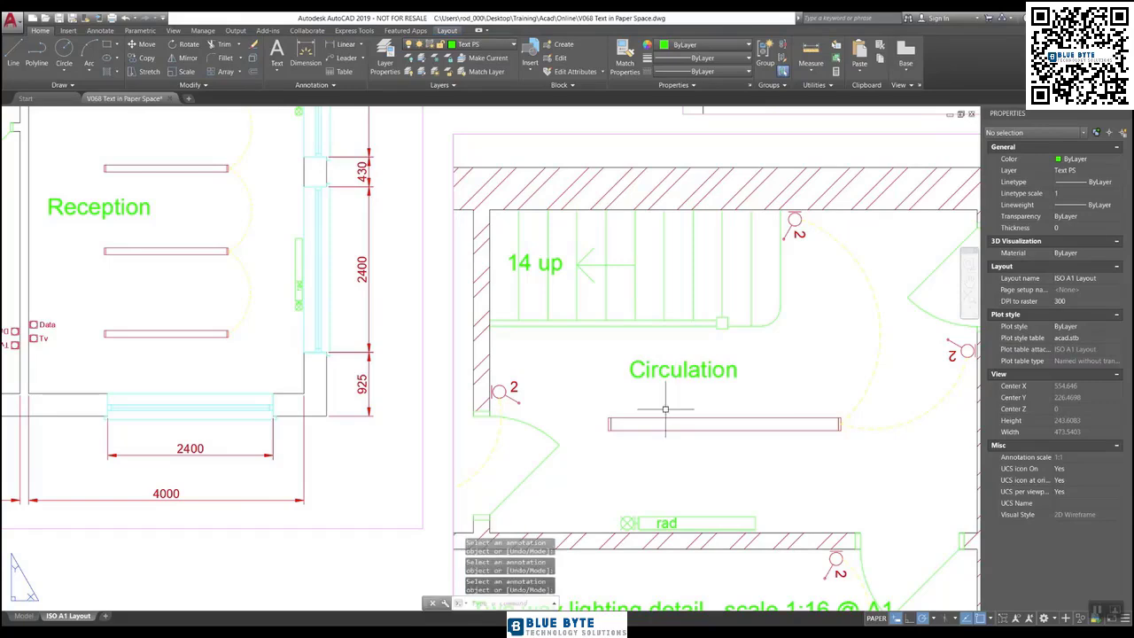
pyautogui.scroll(-10, 666, 406)
# Step: Zoom and pan to centre the whole A1 layout sheet in view
pyautogui.scroll(2, 639, 399)
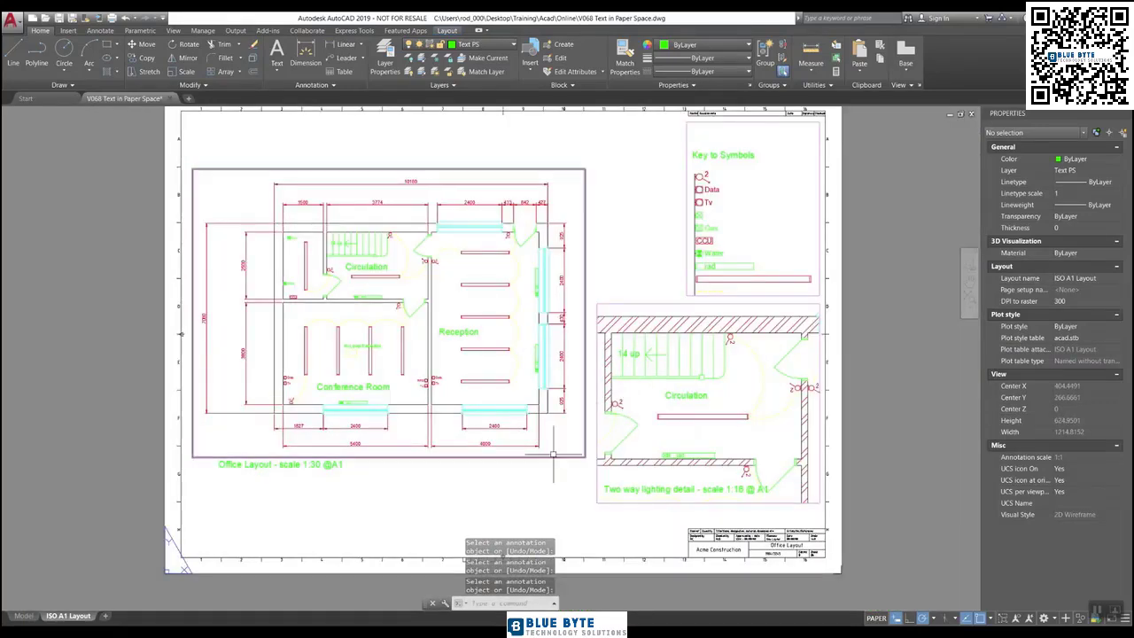
pyautogui.moveTo(558, 486); pyautogui.dragTo(560, 508, button='middle')
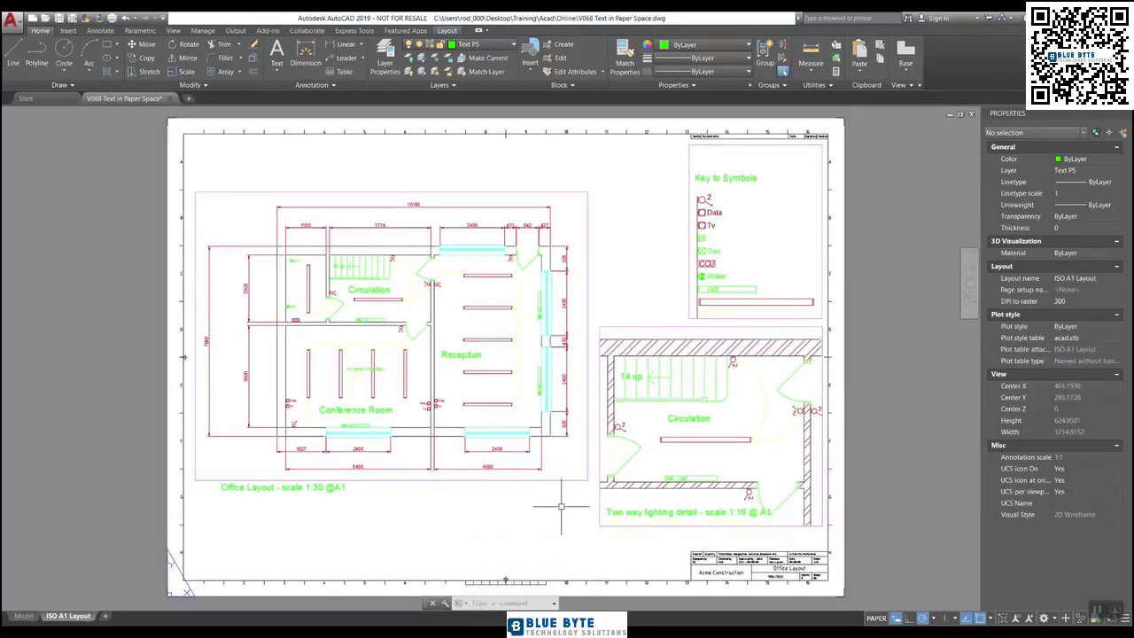